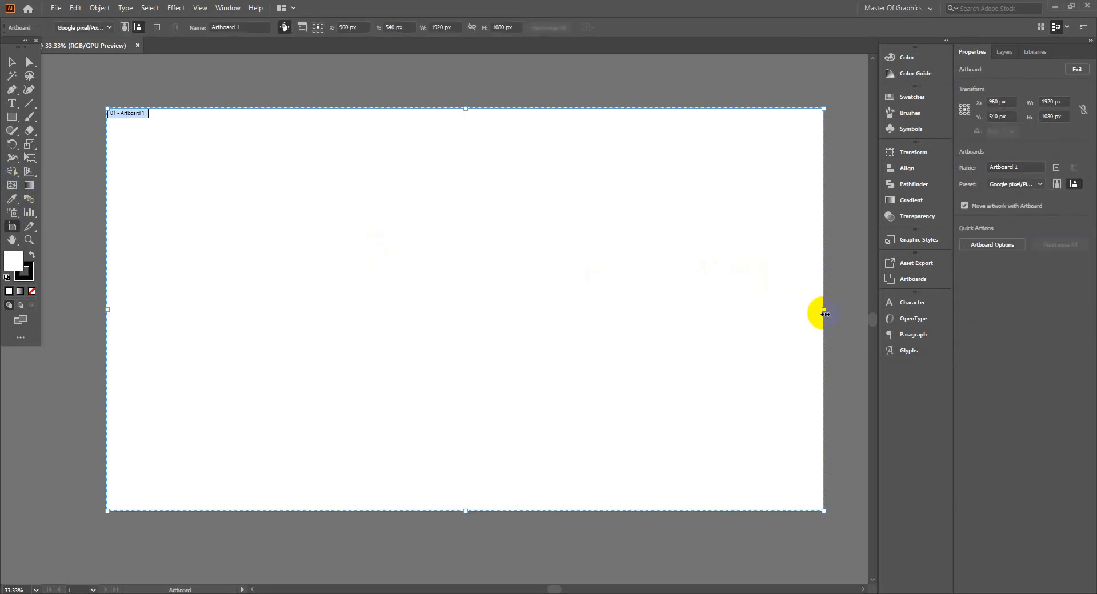
# - Resize the artboard to a portrait format about 1158 px wide by narrowing it and extending it downward
pyautogui.moveTo(822, 309); pyautogui.dragTo(539, 309)
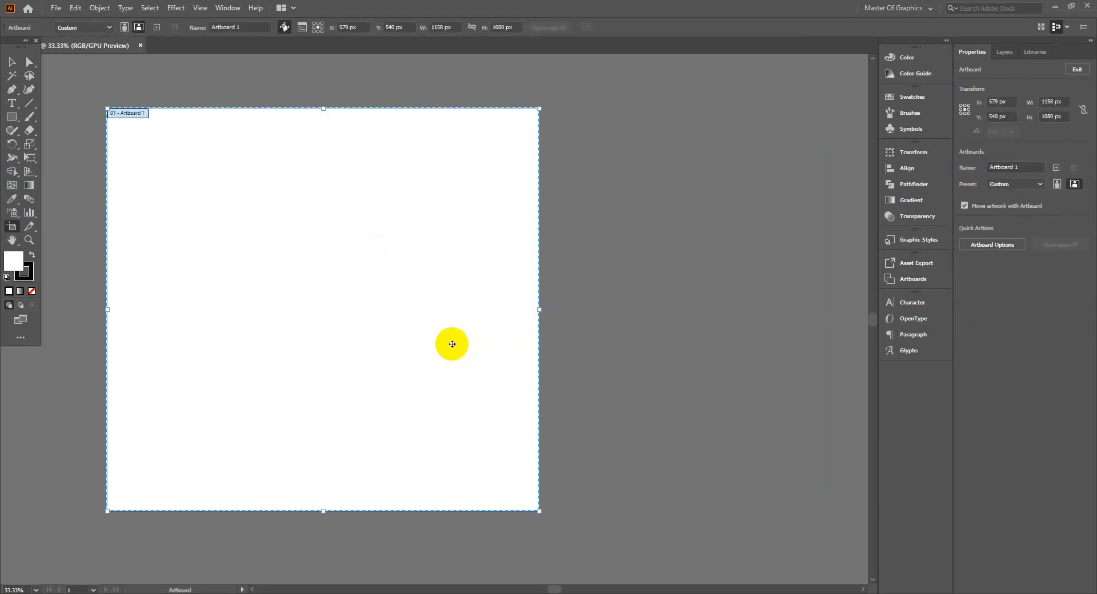
pyautogui.hotkey('ctrl', '-')
pyautogui.moveTo(504, 388); pyautogui.dragTo(504, 516)
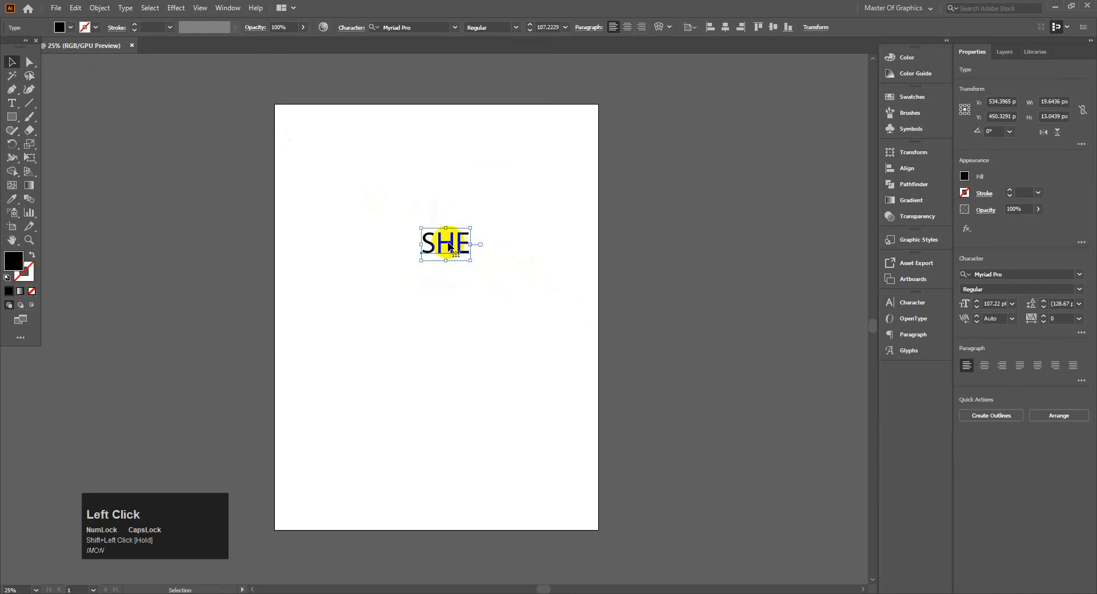
# - Move the SHE text to the artboard's upper left area and set its font to Nexa Black
pyautogui.moveTo(444, 238); pyautogui.dragTo(337, 163)
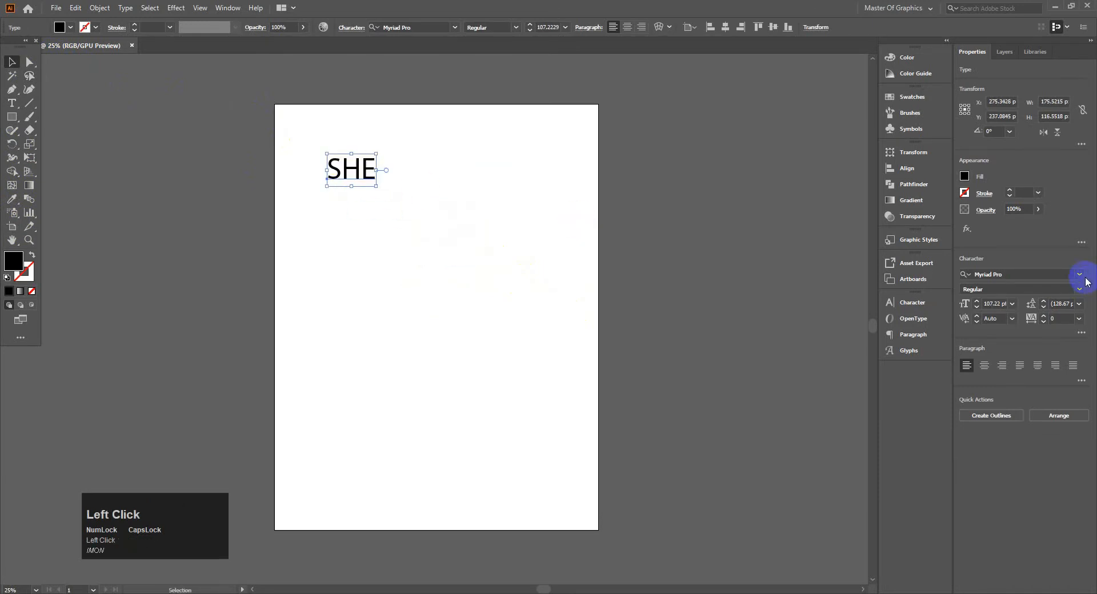
pyautogui.click(1080, 275)
pyautogui.click(992, 348)
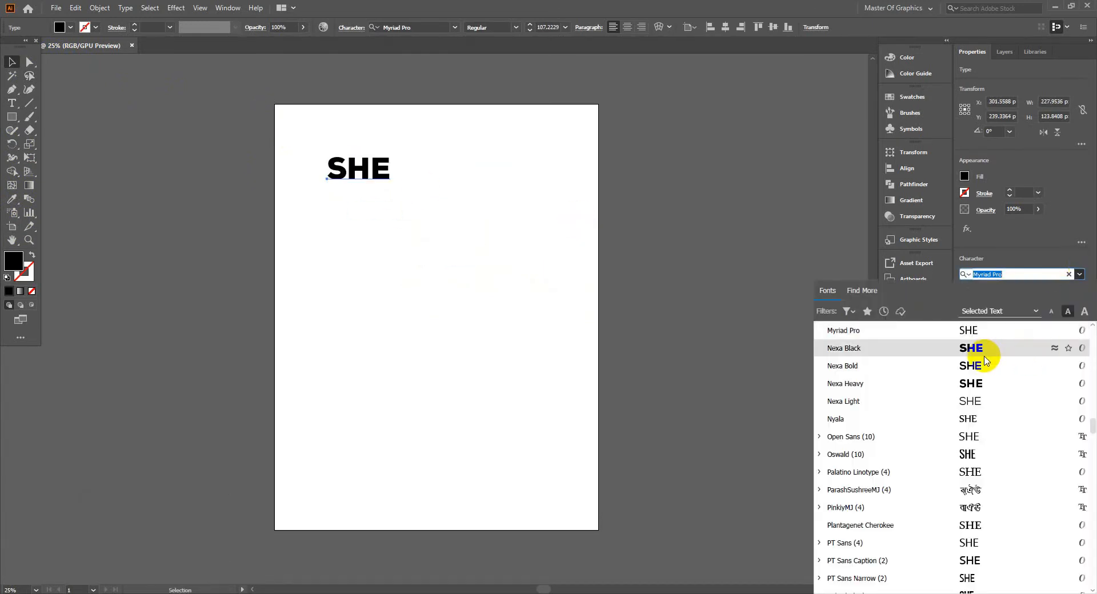
pyautogui.click(717, 262)
pyautogui.click(360, 166)
pyautogui.moveTo(363, 162); pyautogui.dragTo(343, 159)
pyautogui.click(379, 120)
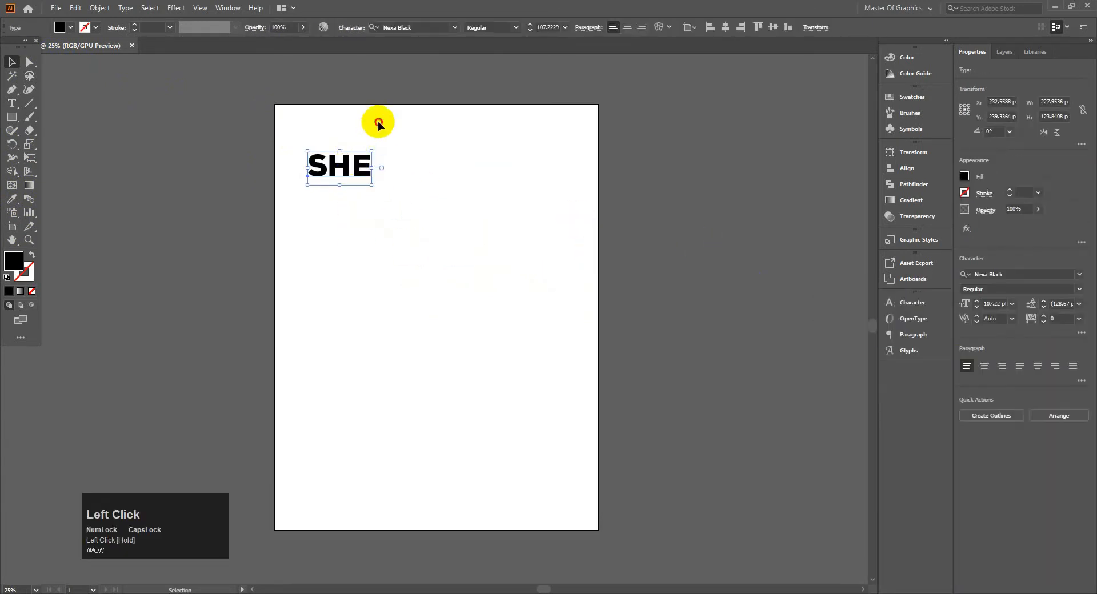
pyautogui.press('t')
pyautogui.click(431, 258)
pyautogui.press('BackSpace')
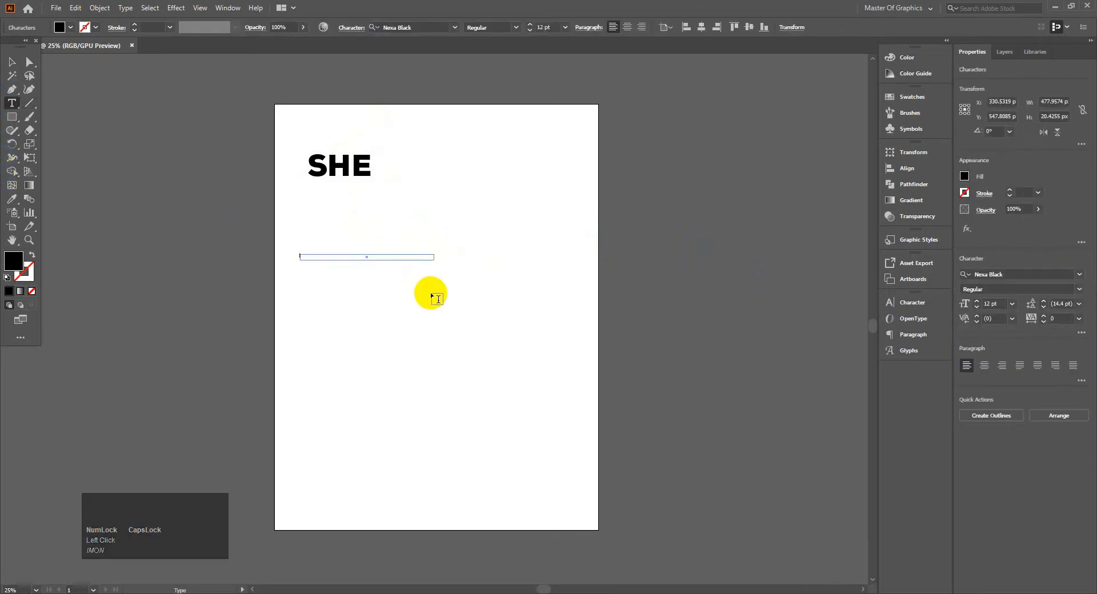
pyautogui.click(13, 62)
pyautogui.click(62, 76)
# - Add the text SPENT below SHE, enlarged to about 130 pt and rotated to read downward
pyautogui.click(12, 103)
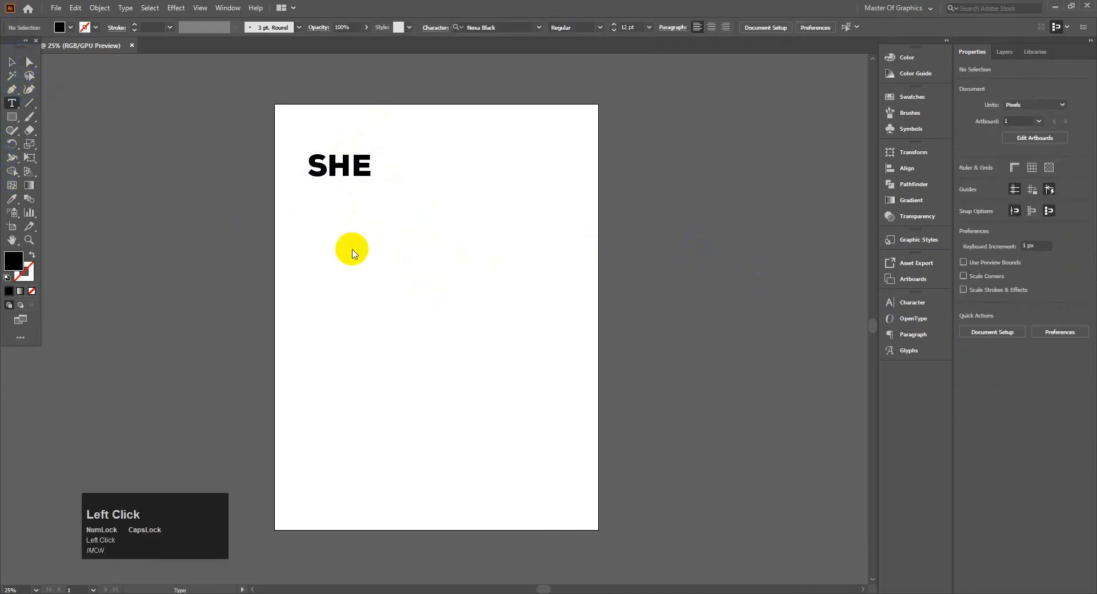
pyautogui.click(357, 248)
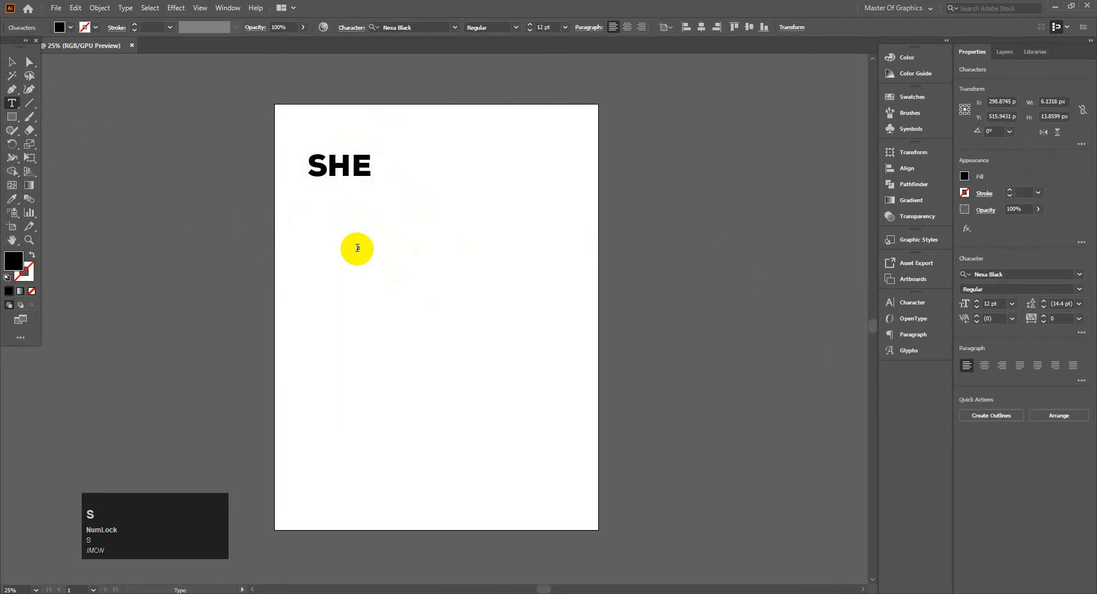
pyautogui.write('SPENT')
pyautogui.click(12, 62)
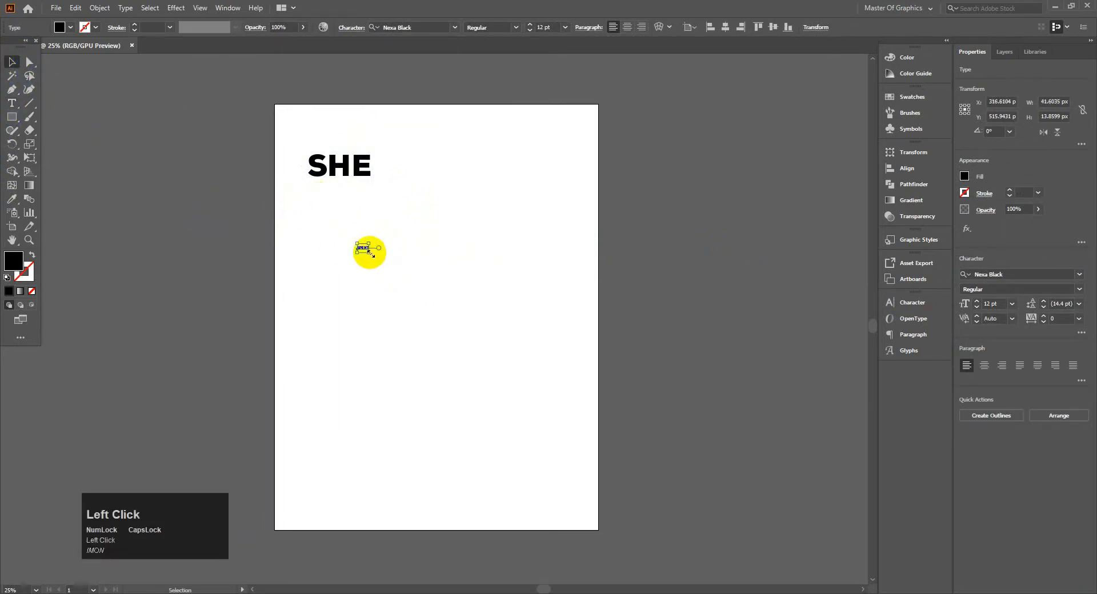
pyautogui.moveTo(371, 253); pyautogui.dragTo(478, 312)
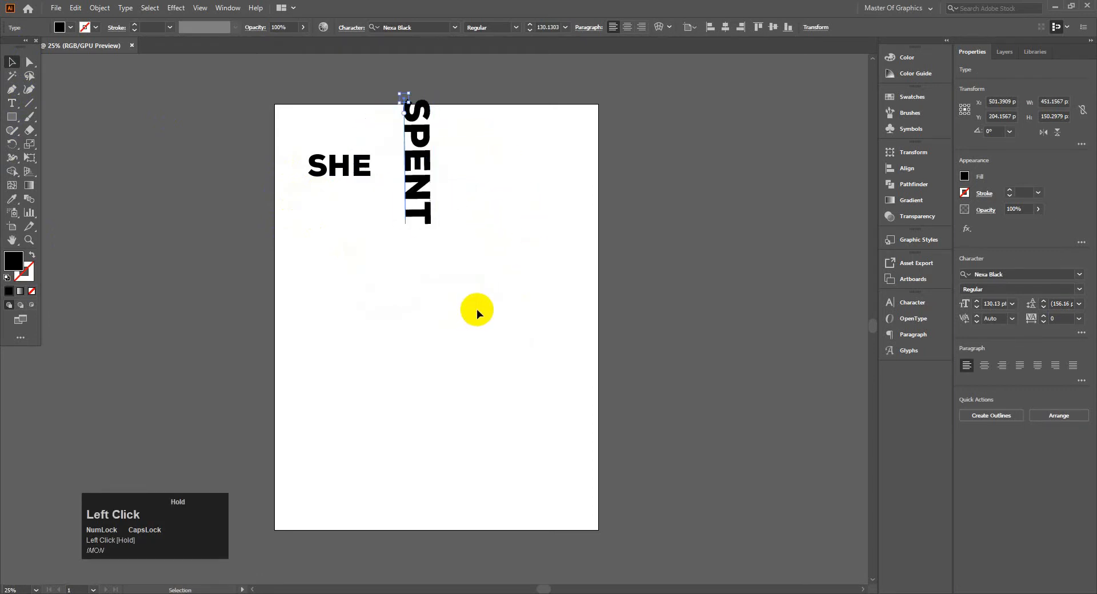
# - Place the vertical SPENT directly to the right of SHE and set its font to Anton Regular
pyautogui.moveTo(430, 169); pyautogui.dragTo(396, 210)
pyautogui.click(453, 178)
pyautogui.click(402, 220)
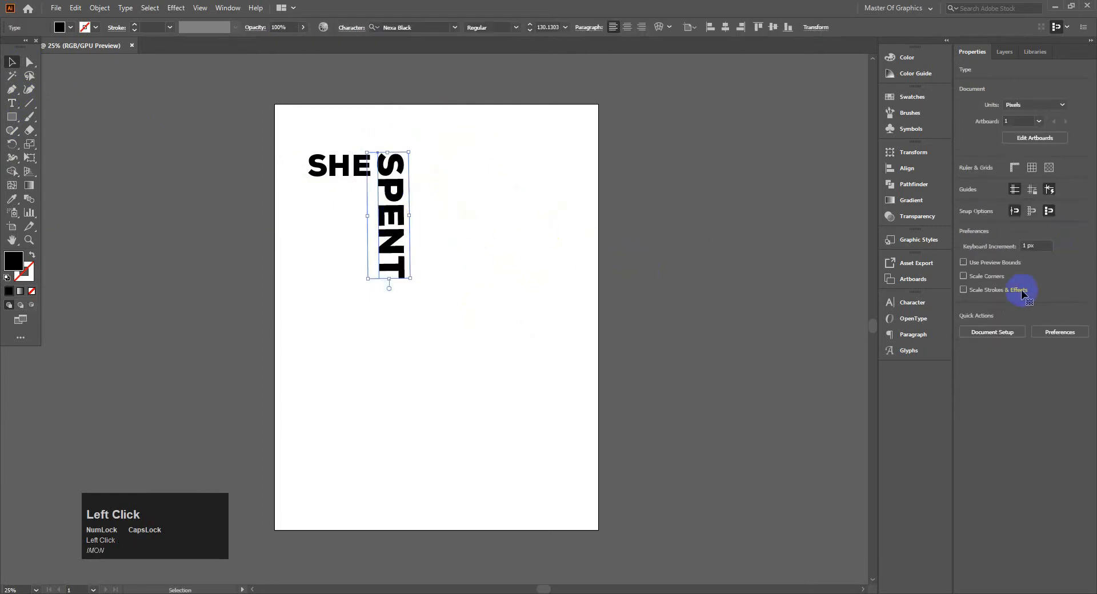
pyautogui.click(1079, 275)
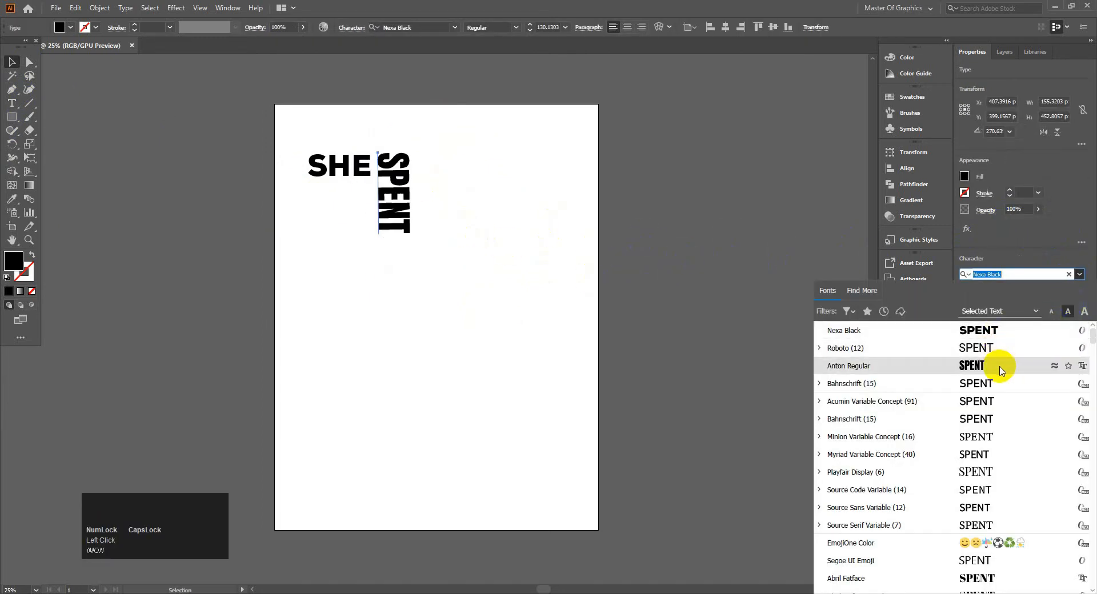
pyautogui.click(1010, 365)
pyautogui.click(690, 269)
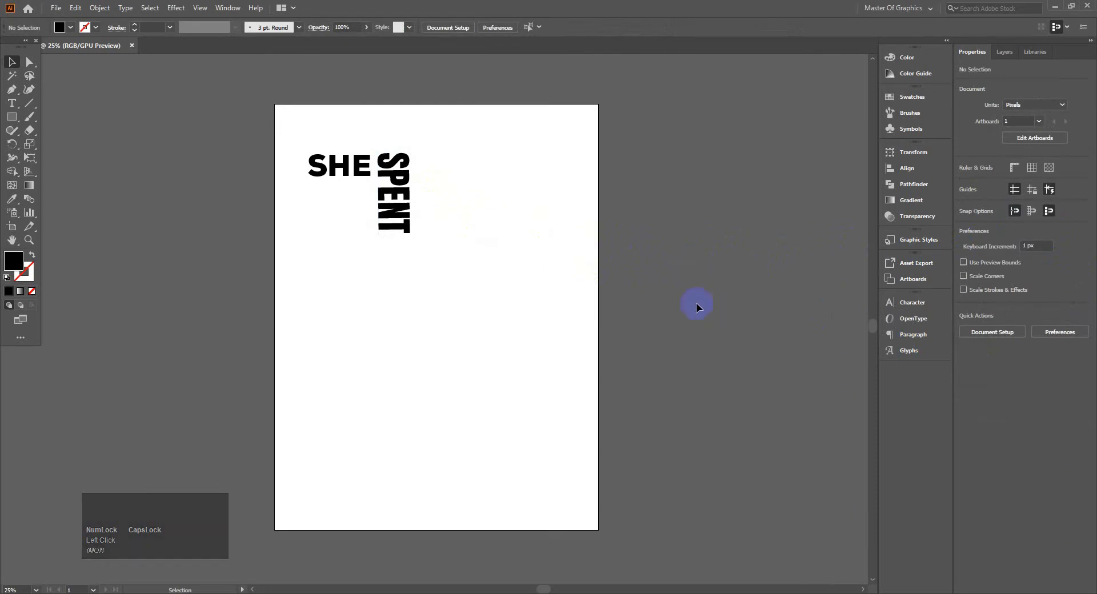
# - Add a capital letter A as separate text below SPENT, enlarged to about 142 pt
pyautogui.click(386, 256)
pyautogui.press('t')
pyautogui.click(407, 265)
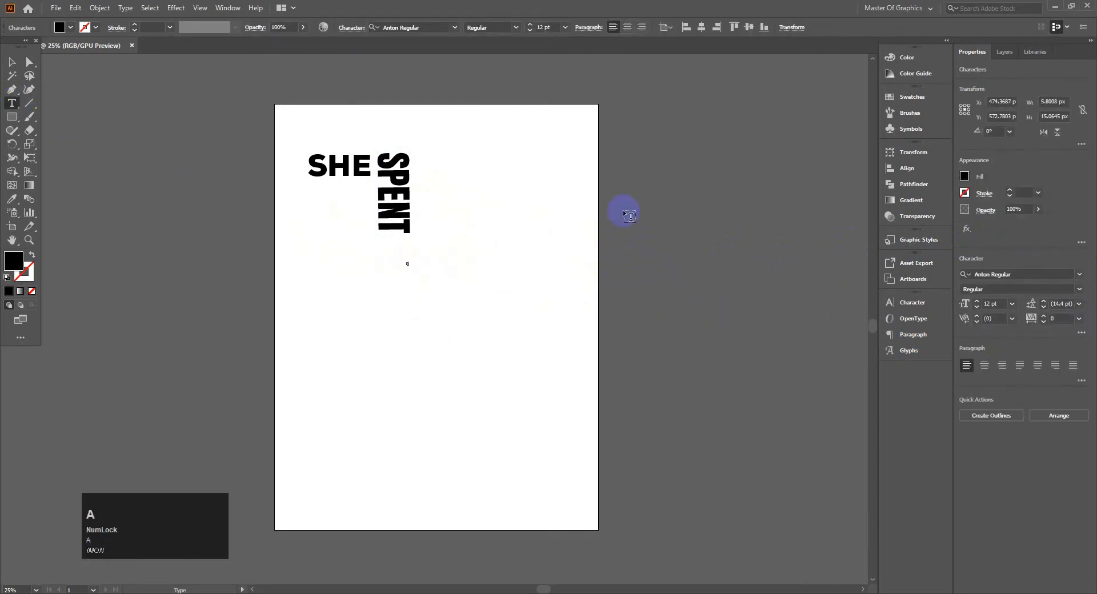
pyautogui.click(12, 62)
pyautogui.press('capslock')
pyautogui.moveTo(408, 267); pyautogui.dragTo(429, 290)
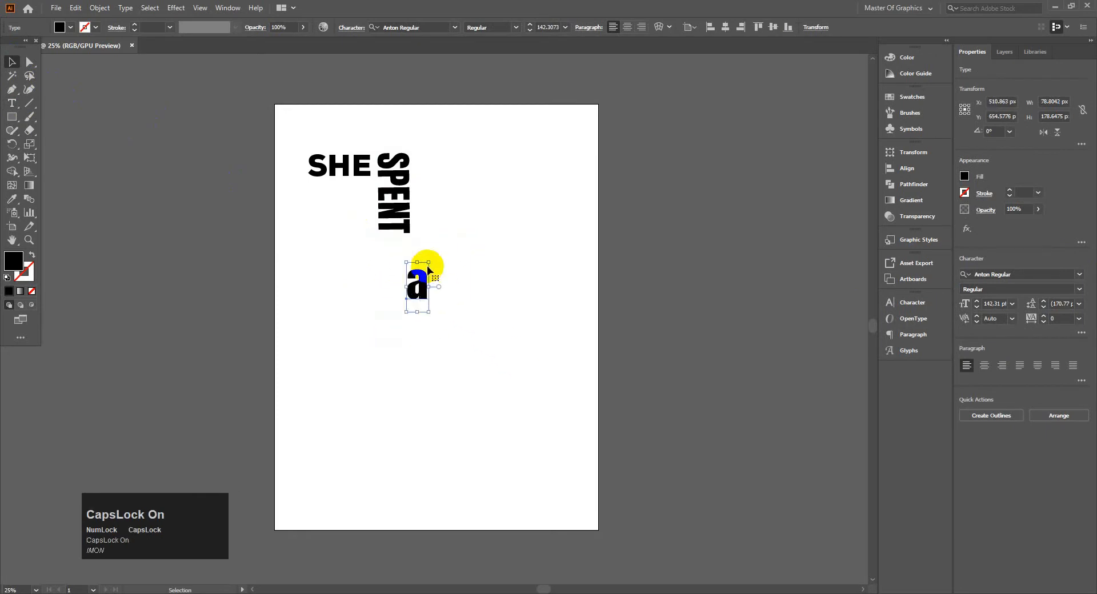
pyautogui.doubleClick(426, 279)
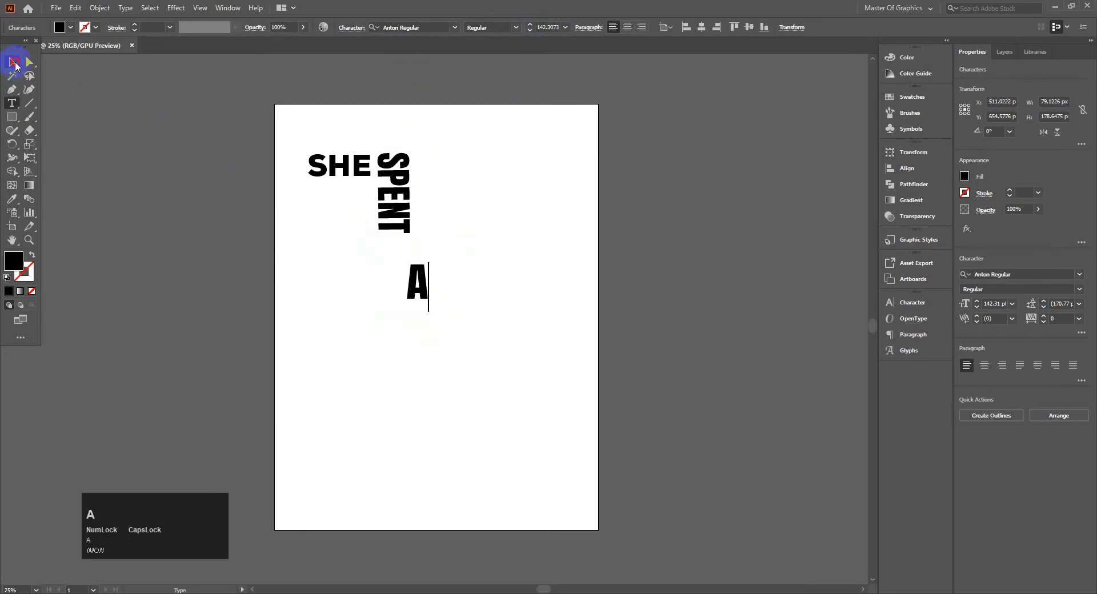
pyautogui.click(12, 62)
# - Move the letter A beside the lower end of SPENT and set its font to Alfa Slab One Regular
pyautogui.moveTo(411, 281); pyautogui.dragTo(428, 217)
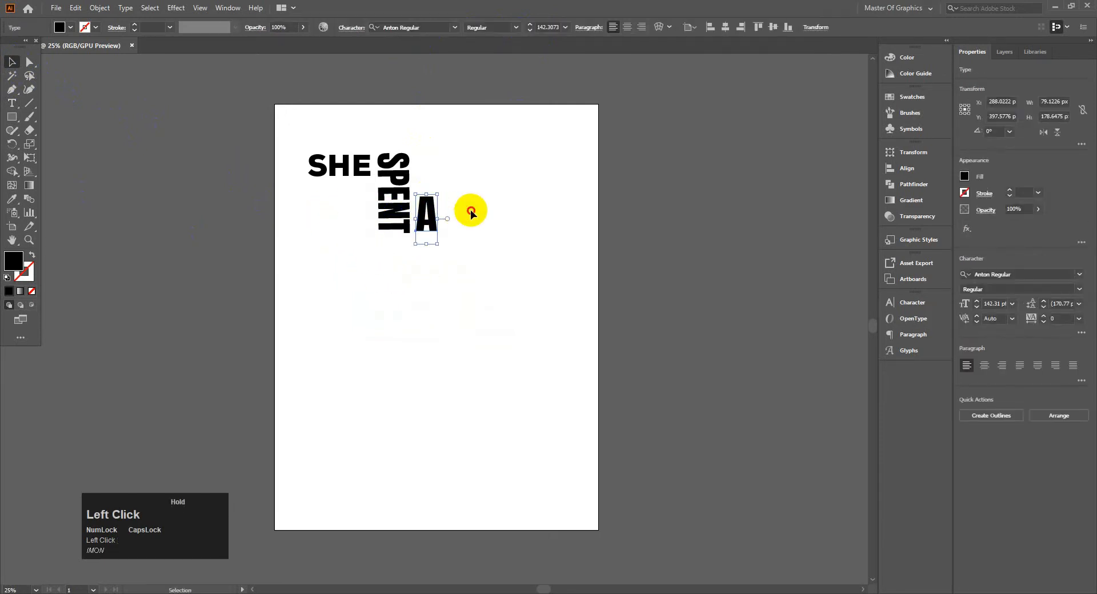
pyautogui.click(471, 213)
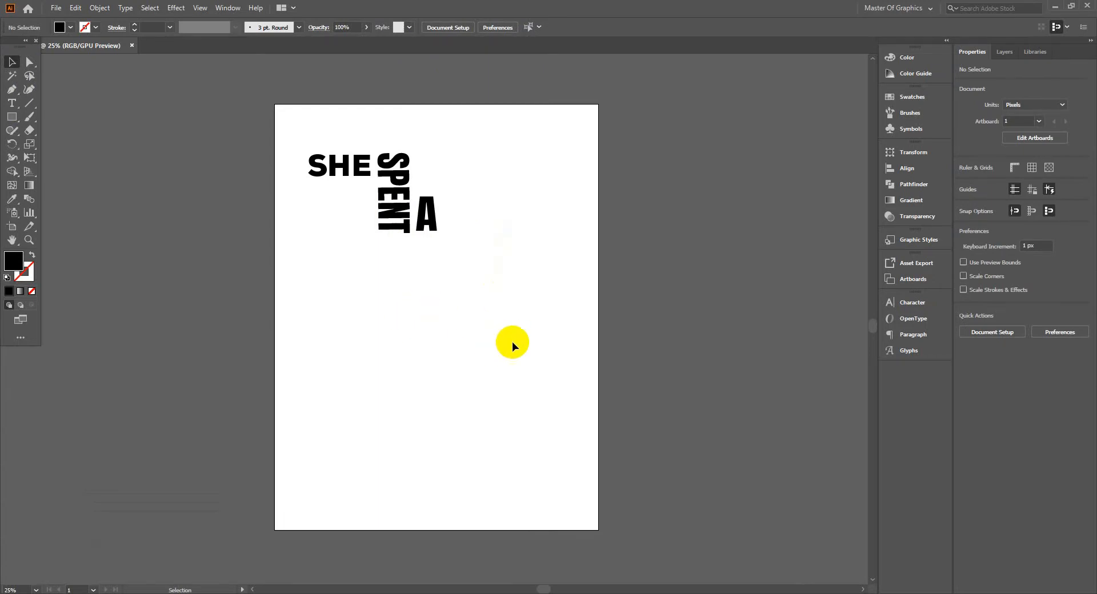
pyautogui.click(428, 216)
pyautogui.click(1079, 274)
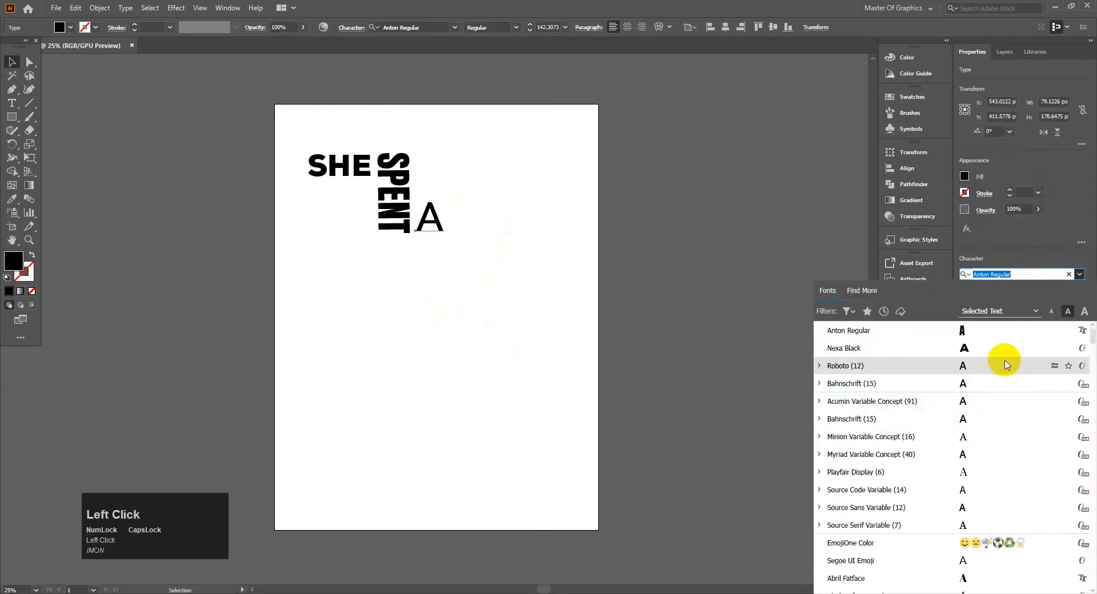
pyautogui.scroll(-3, 980, 514)
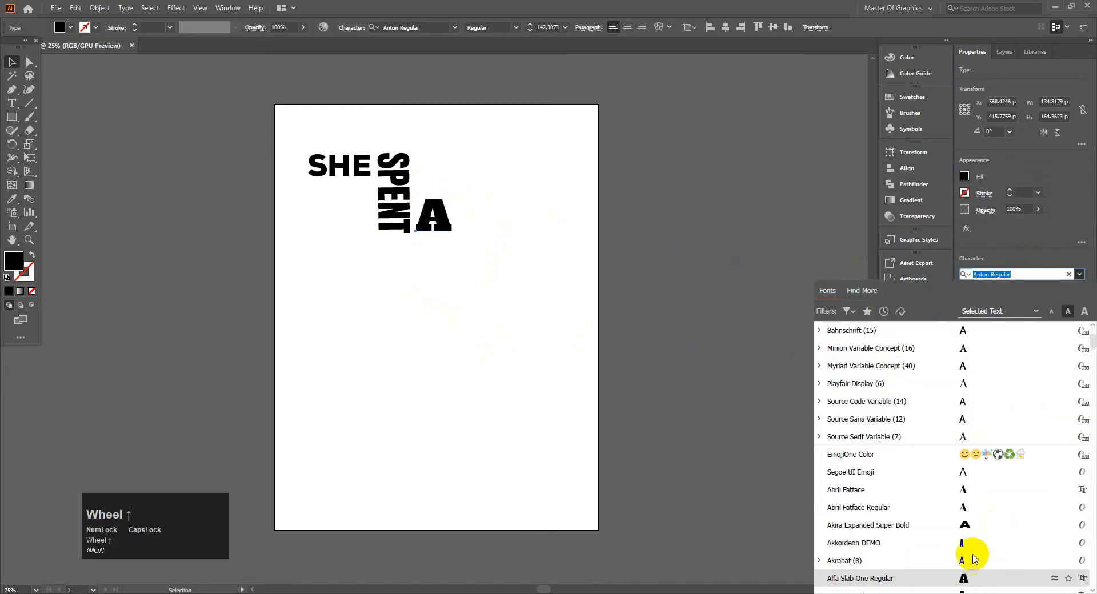
pyautogui.click(967, 578)
pyautogui.click(417, 183)
# - Add the lowercase text "life" at 72 pt near the artboard's upper right edge
pyautogui.click(12, 103)
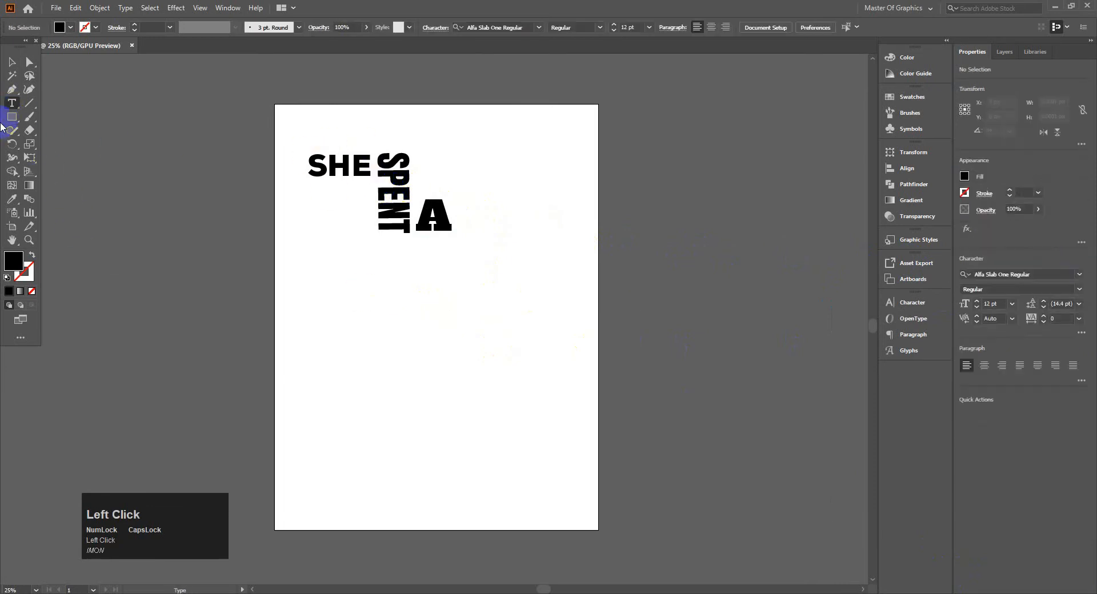
pyautogui.click(650, 30)
pyautogui.click(664, 226)
pyautogui.click(563, 170)
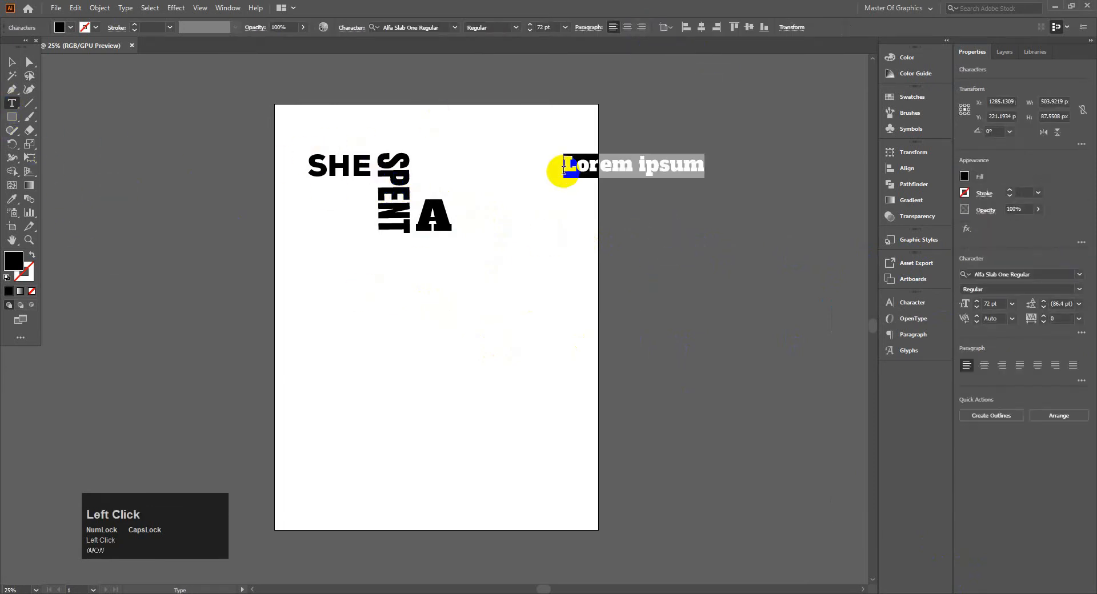
pyautogui.press('BackSpace')
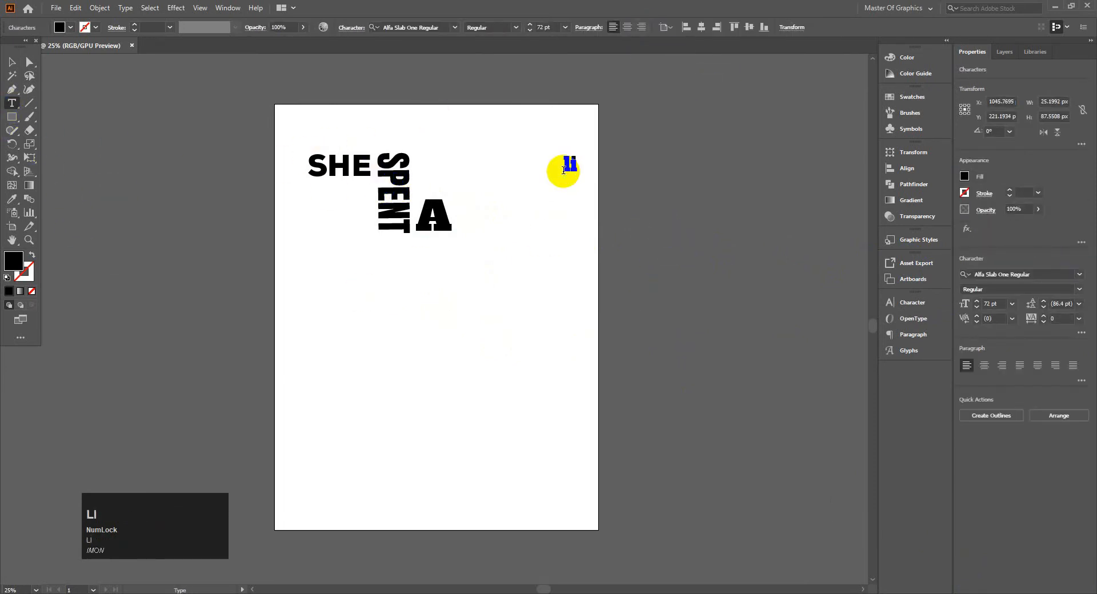
pyautogui.click(11, 62)
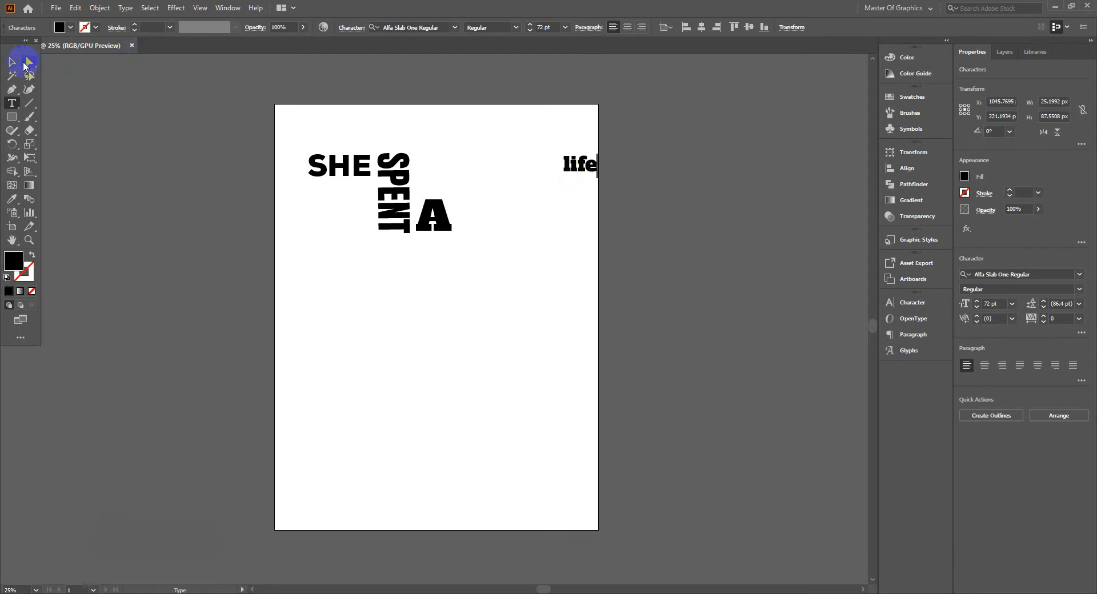
# - Enlarge "life" to about 293 pt and place it above the letter A, to the right of SPENT
pyautogui.click(588, 172)
pyautogui.moveTo(598, 178); pyautogui.dragTo(472, 159)
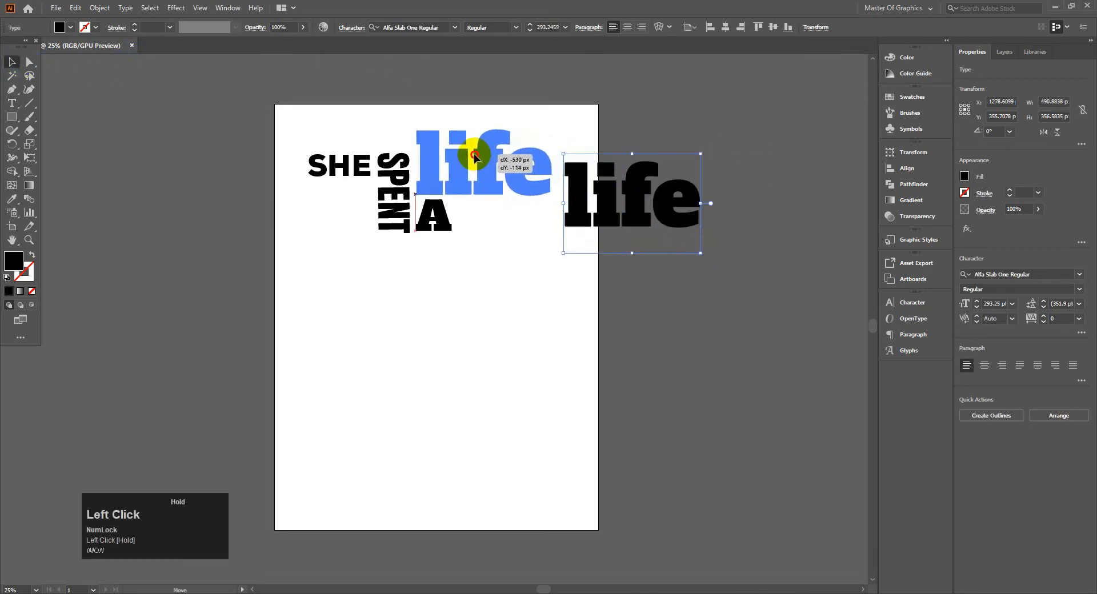
pyautogui.click(722, 191)
# - Replace the capital A below "life" with a lowercase a
pyautogui.doubleClick(441, 222)
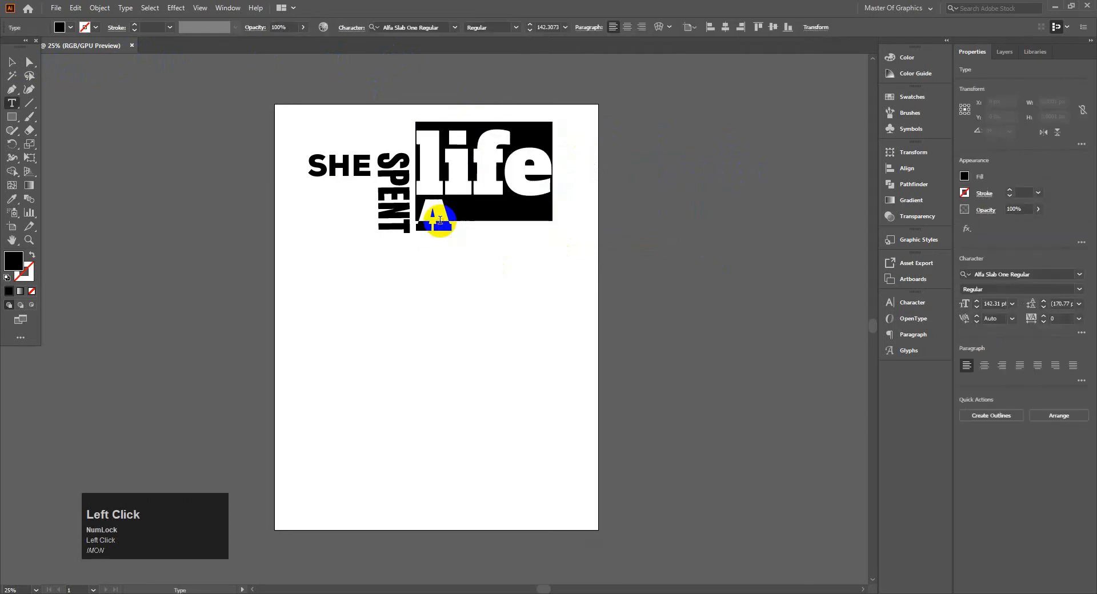
pyautogui.doubleClick(444, 221)
pyautogui.click(439, 226)
pyautogui.click(435, 237)
pyautogui.press('Escape')
pyautogui.click(386, 177)
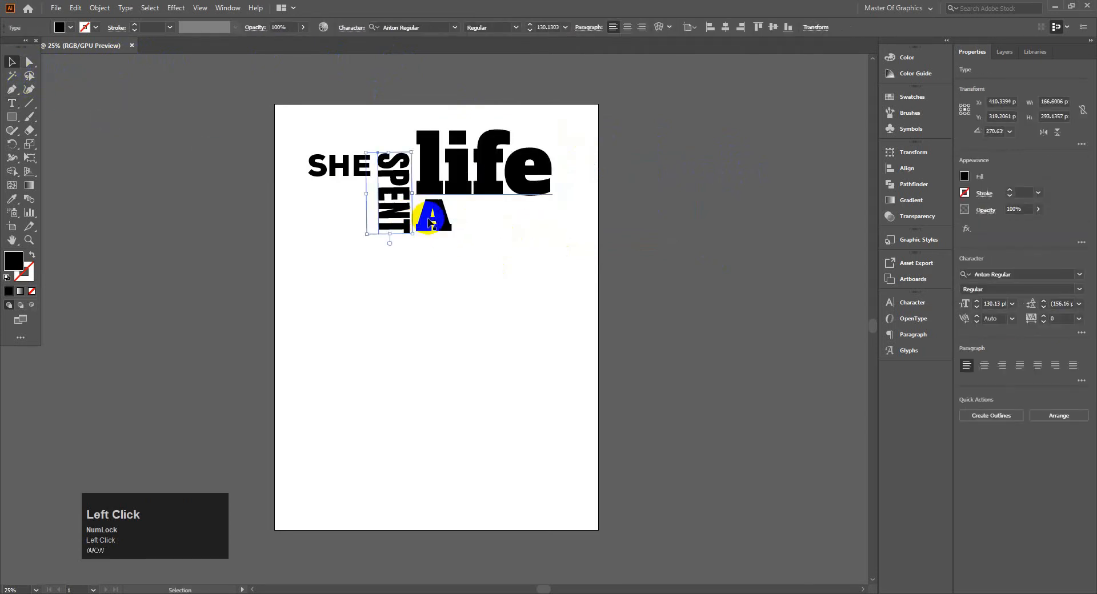
pyautogui.click(434, 220)
pyautogui.click(431, 235)
pyautogui.doubleClick(431, 230)
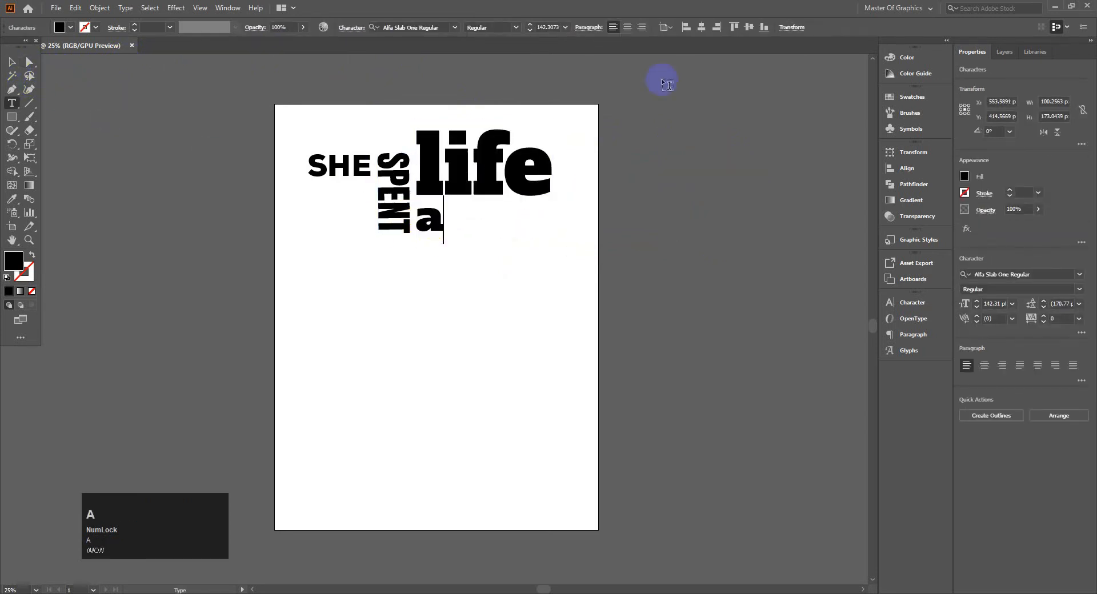
pyautogui.click(14, 63)
# - Set the font of the lowercase a to Playfair Display
pyautogui.click(1074, 272)
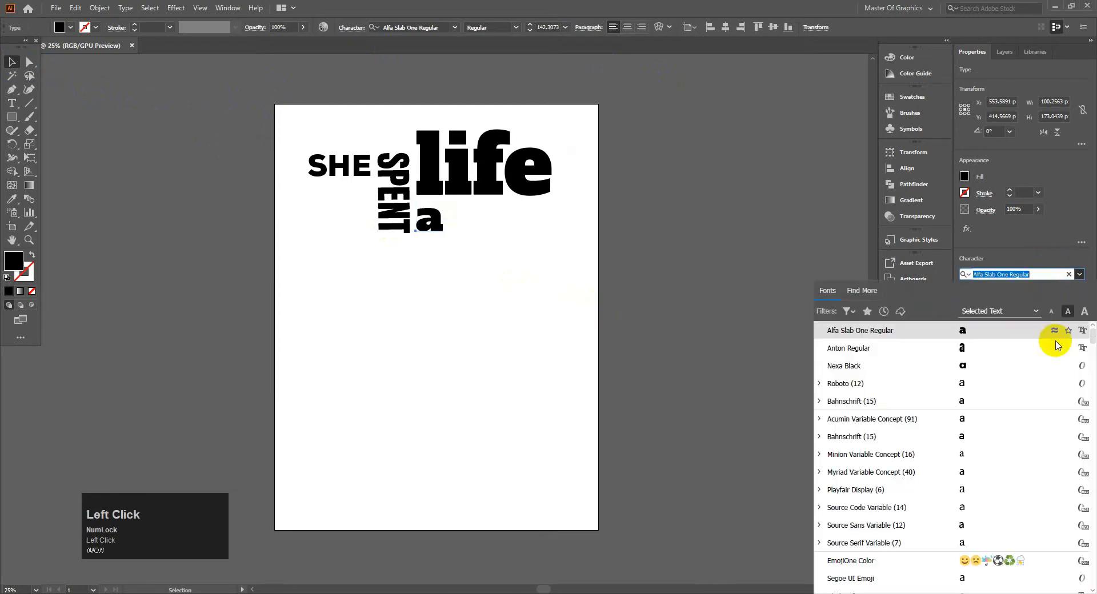
pyautogui.click(992, 421)
pyautogui.click(481, 264)
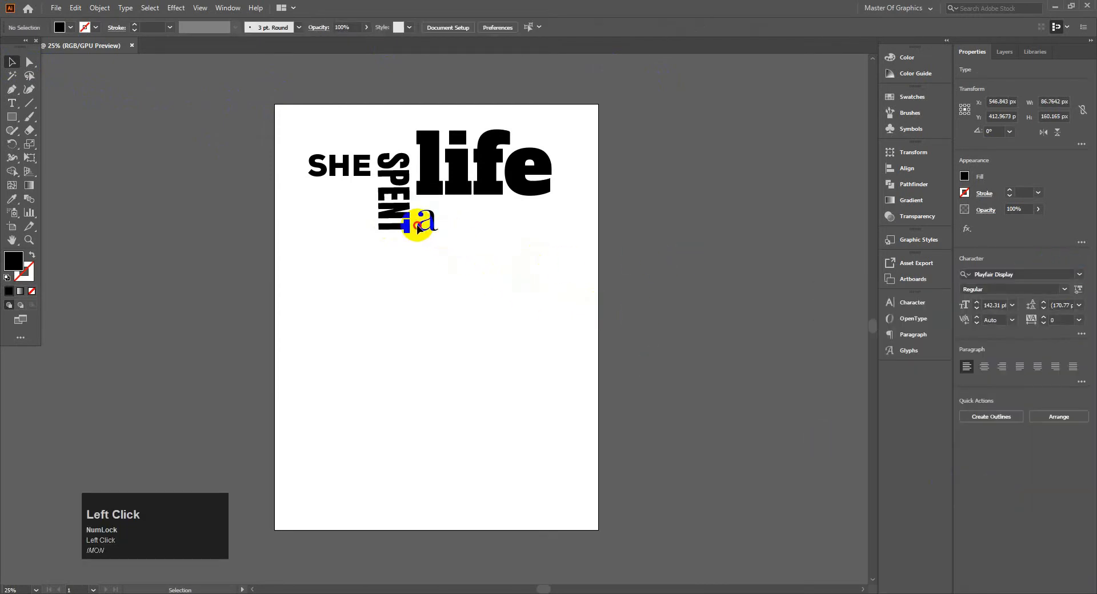
pyautogui.click(426, 220)
pyautogui.click(519, 232)
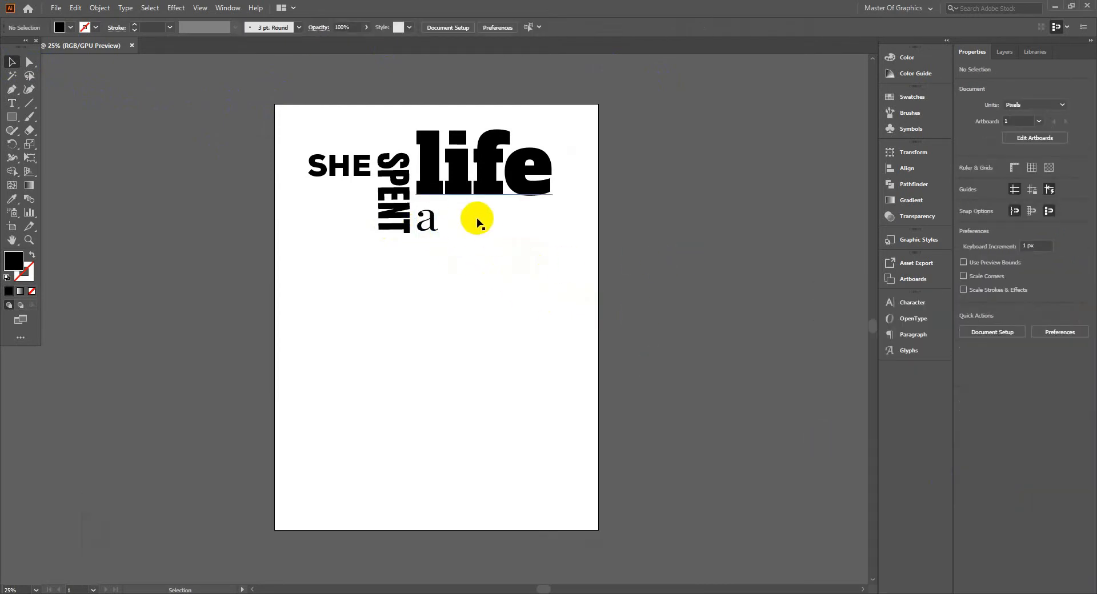
# - Add the text BUILDING in 72 pt Playfair Display below the existing words
pyautogui.click(12, 103)
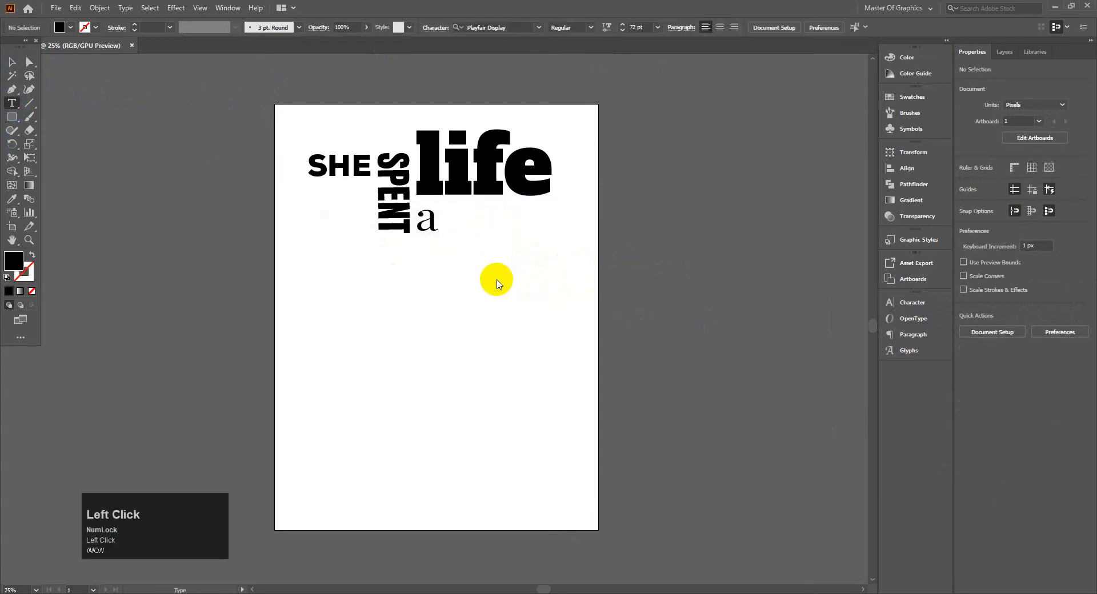
pyautogui.click(461, 289)
pyautogui.press('Delete')
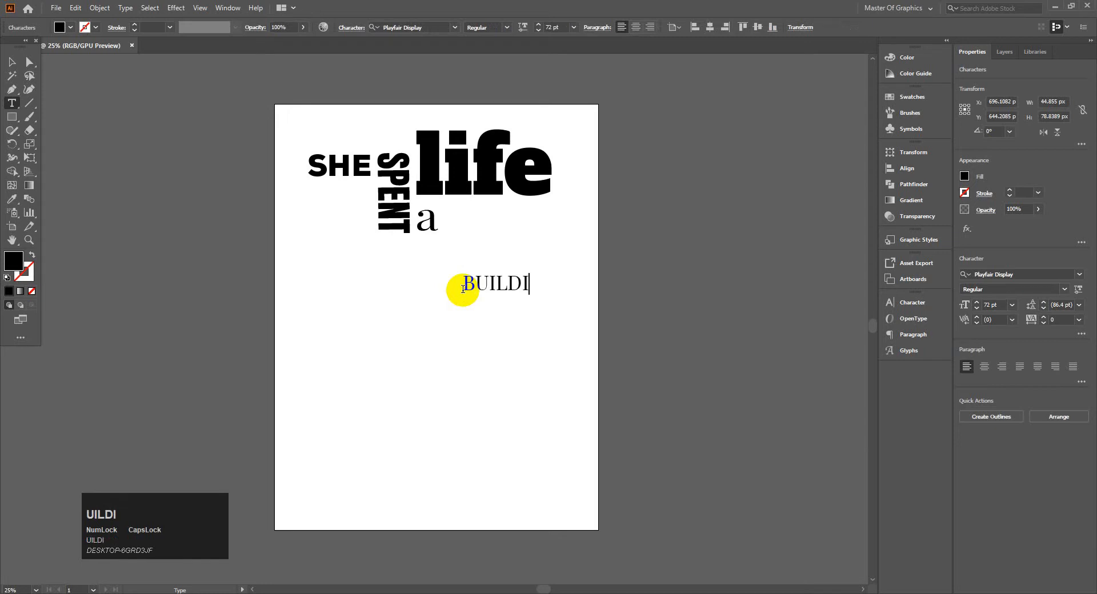
pyautogui.write('BUILDING')
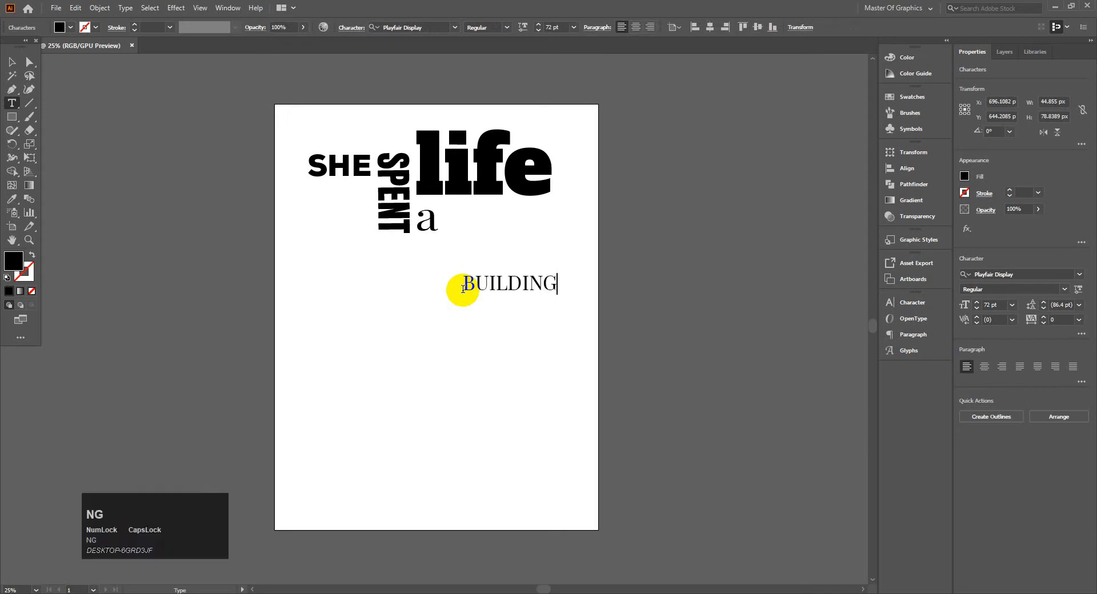
# - Rotate BUILDING to 270° and enlarge it to about 185 pt, fitting it under "life" beside the lowercase a
pyautogui.click(12, 62)
pyautogui.moveTo(561, 271); pyautogui.dragTo(543, 408)
pyautogui.moveTo(521, 332); pyautogui.dragTo(694, 479)
pyautogui.moveTo(540, 375); pyautogui.dragTo(477, 336)
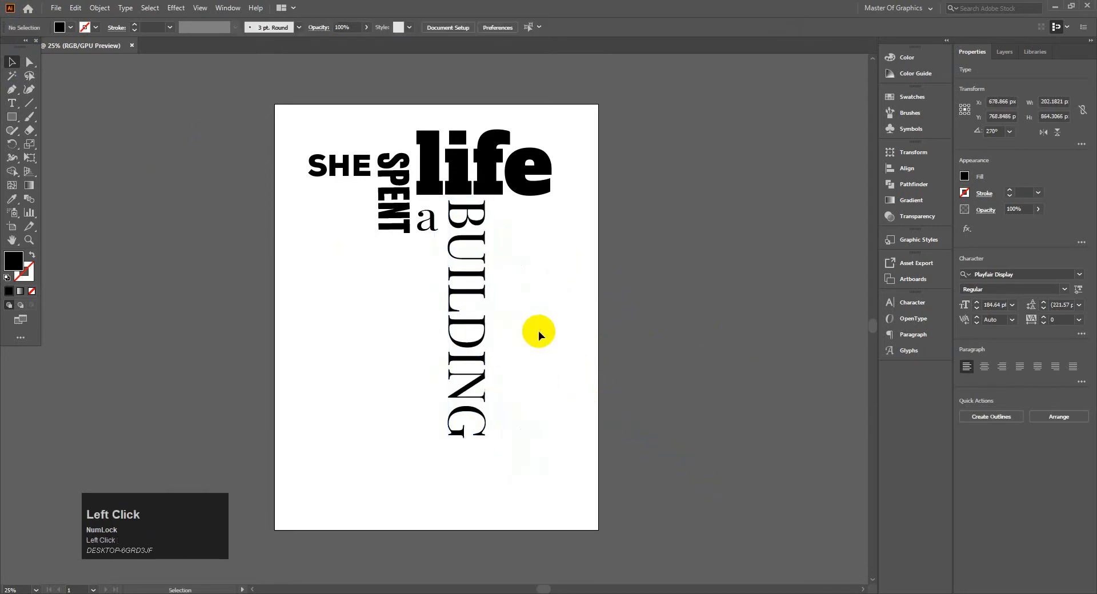
# - Set the font of BUILDING to Impact
pyautogui.click(1080, 276)
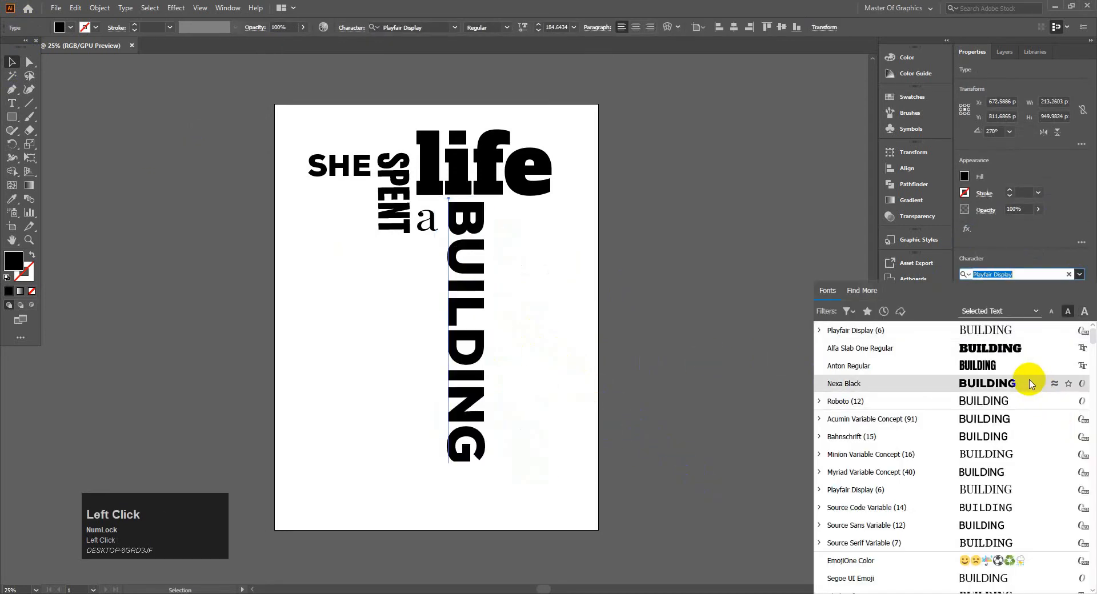
pyautogui.scroll(-10, 1008, 423)
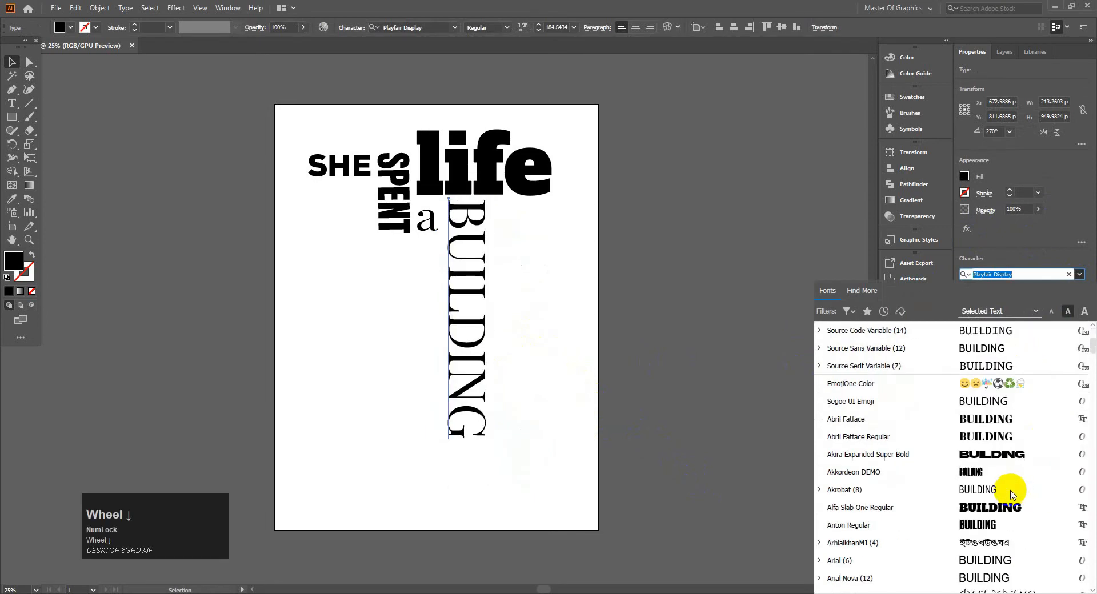
pyautogui.scroll(-8, 1006, 422)
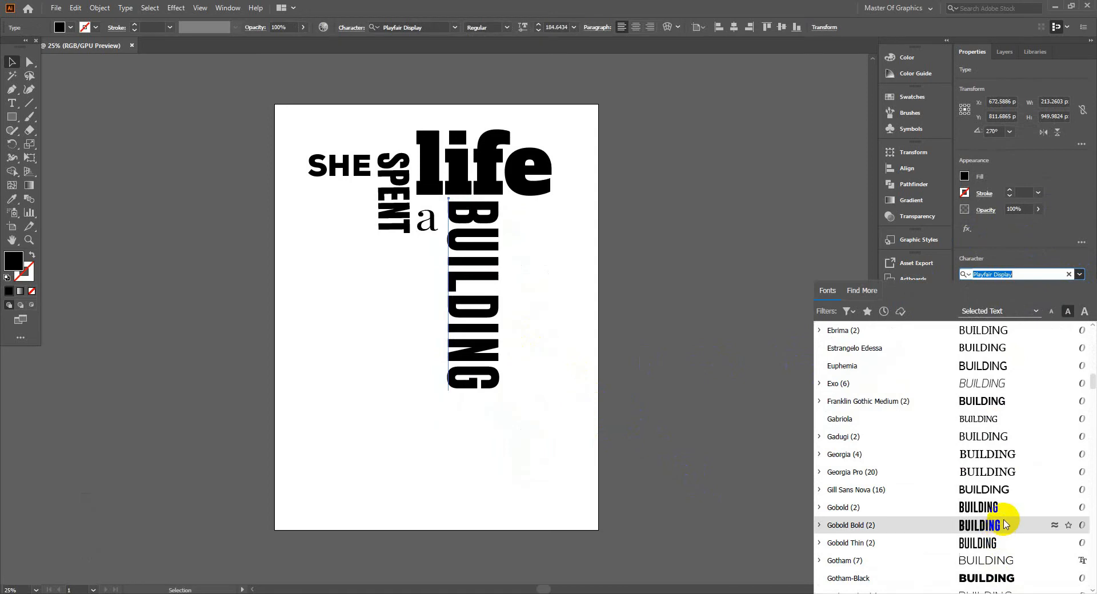
pyautogui.scroll(-10, 1004, 522)
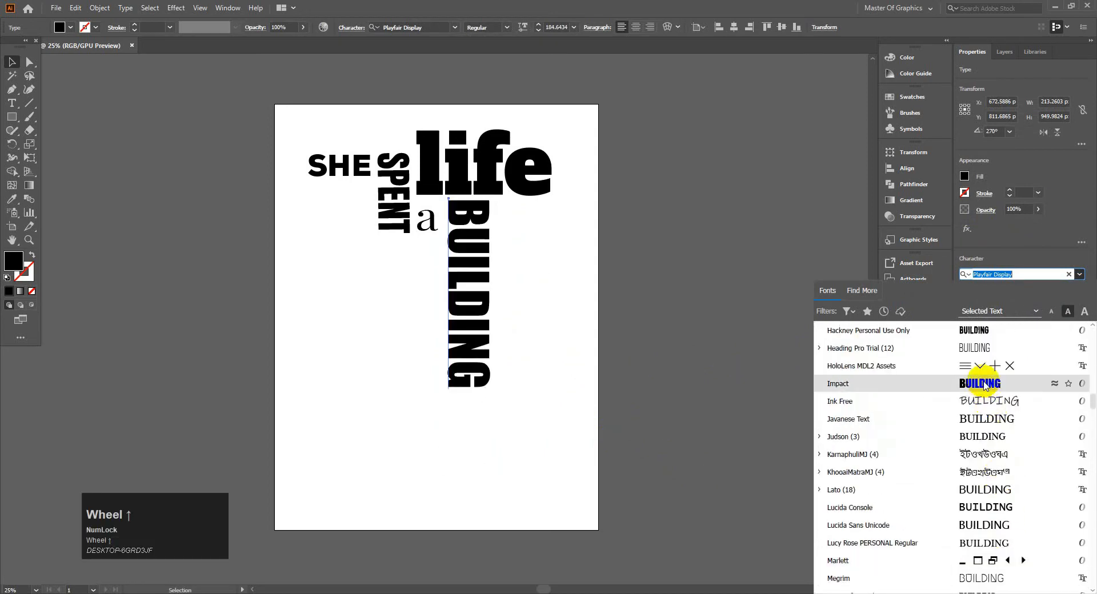
pyautogui.click(984, 386)
# - Enlarge BUILDING and position it under "life", directly beside the lowercase a
pyautogui.click(466, 313)
pyautogui.moveTo(496, 390); pyautogui.dragTo(518, 457)
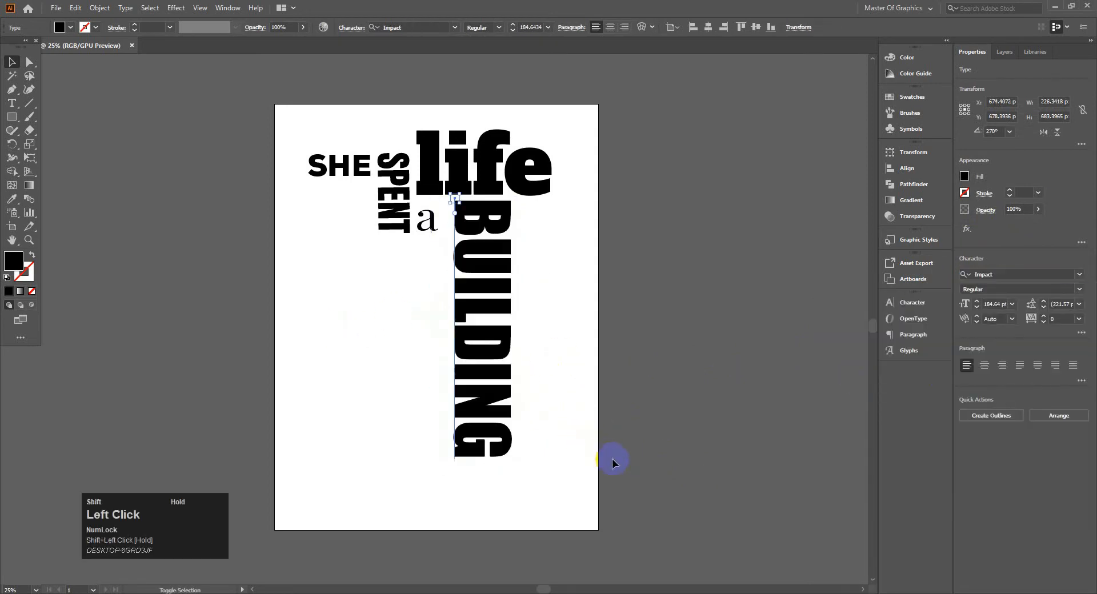
pyautogui.click(550, 310)
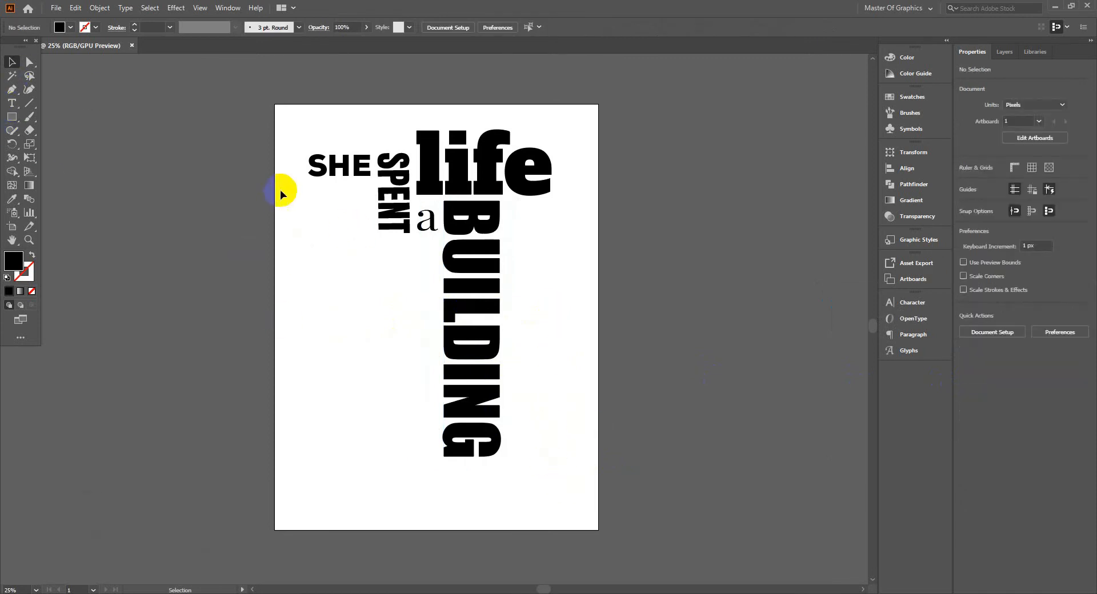
# - Add the text WALLS in Impact, enlarge it to about 149 pt and place it below SPENT and a, beside BUILDING
pyautogui.press('t')
pyautogui.click(384, 298)
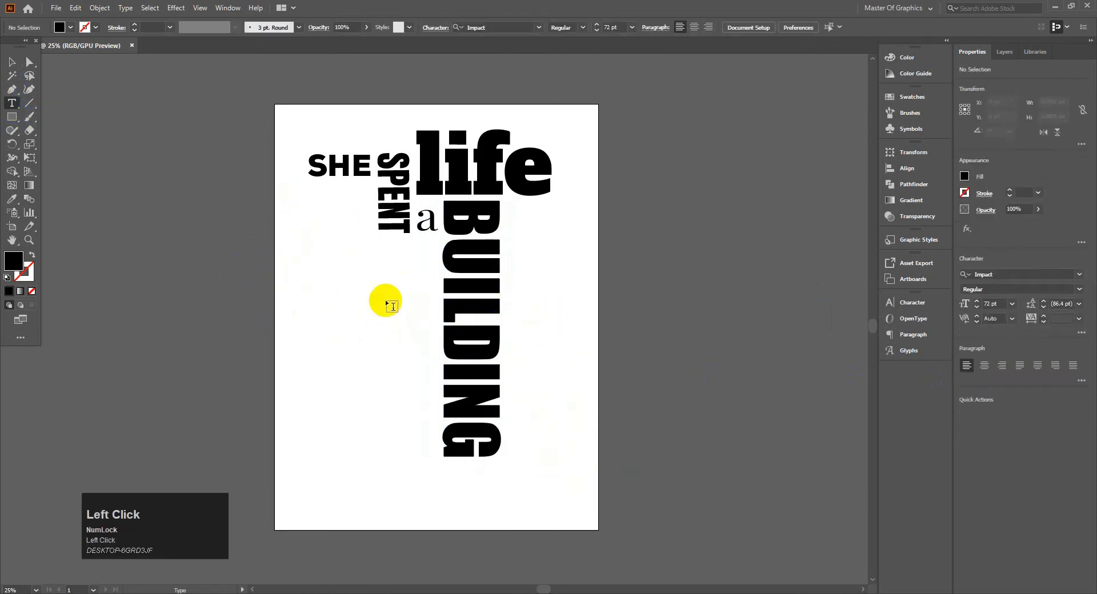
pyautogui.write('WALLS')
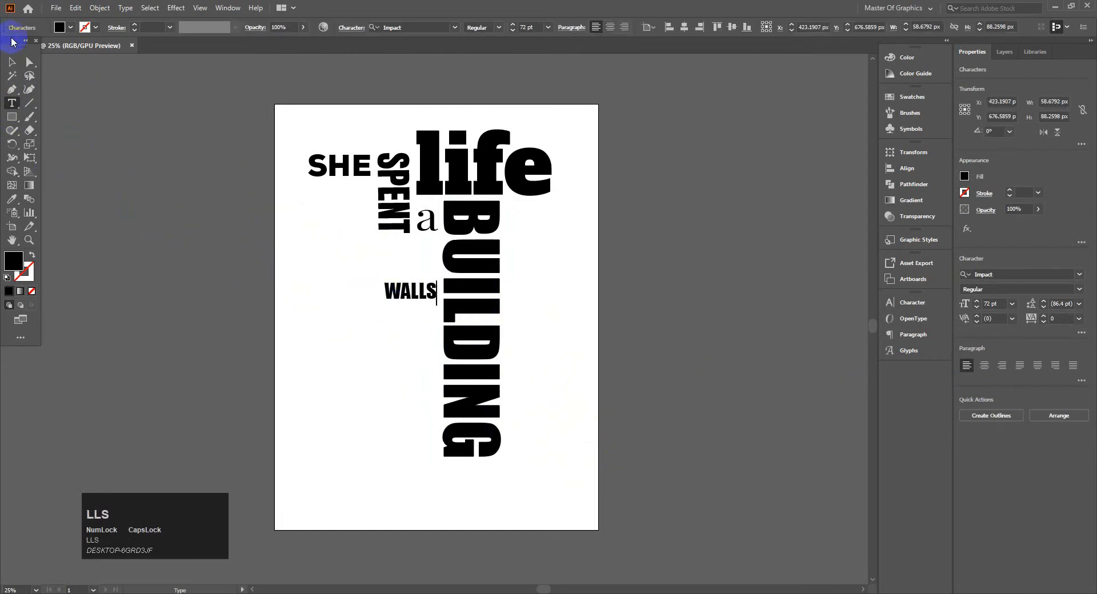
pyautogui.click(12, 62)
pyautogui.moveTo(384, 306); pyautogui.dragTo(310, 332)
pyautogui.moveTo(414, 300); pyautogui.dragTo(415, 260)
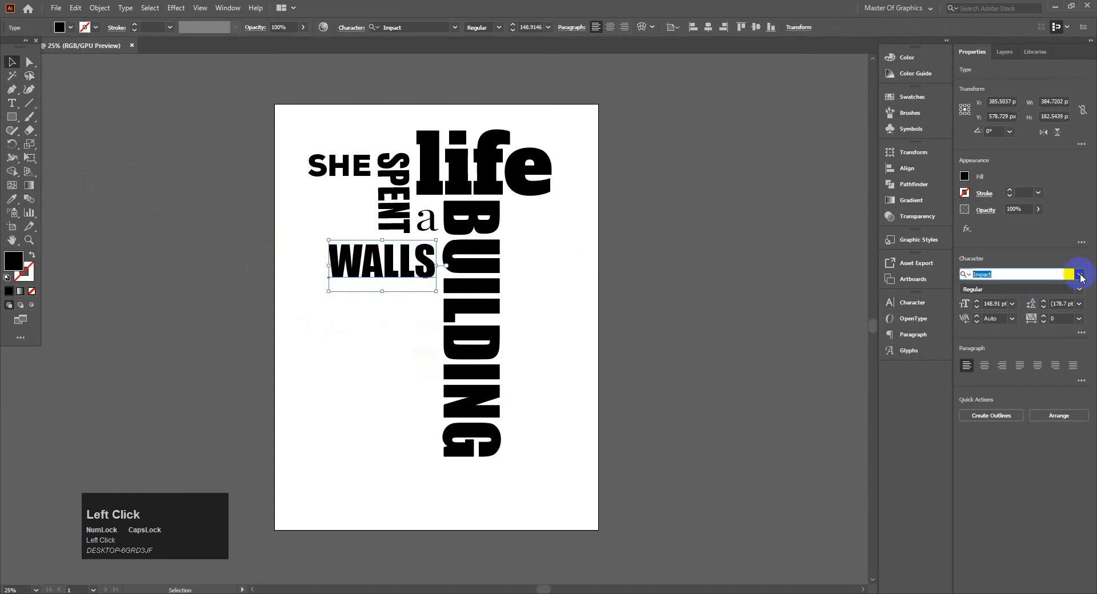
# - Set the font of WALLS to Megrim and shift it so its last letter clears BUILDING
pyautogui.click(1080, 275)
pyautogui.scroll(-15, 997, 411)
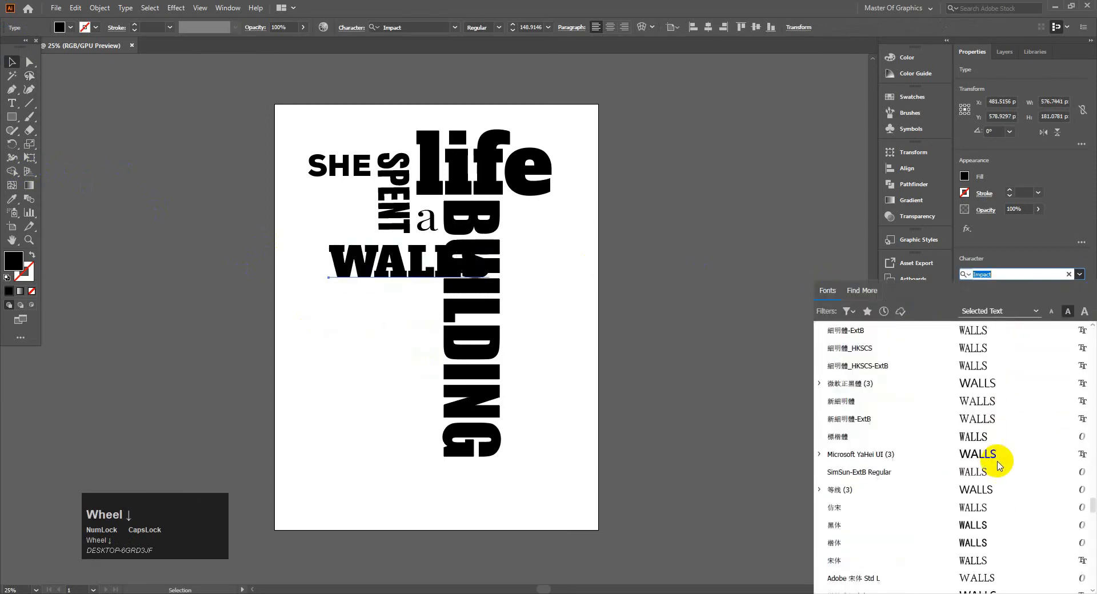
pyautogui.scroll(-10, 971, 451)
pyautogui.scroll(5, 933, 412)
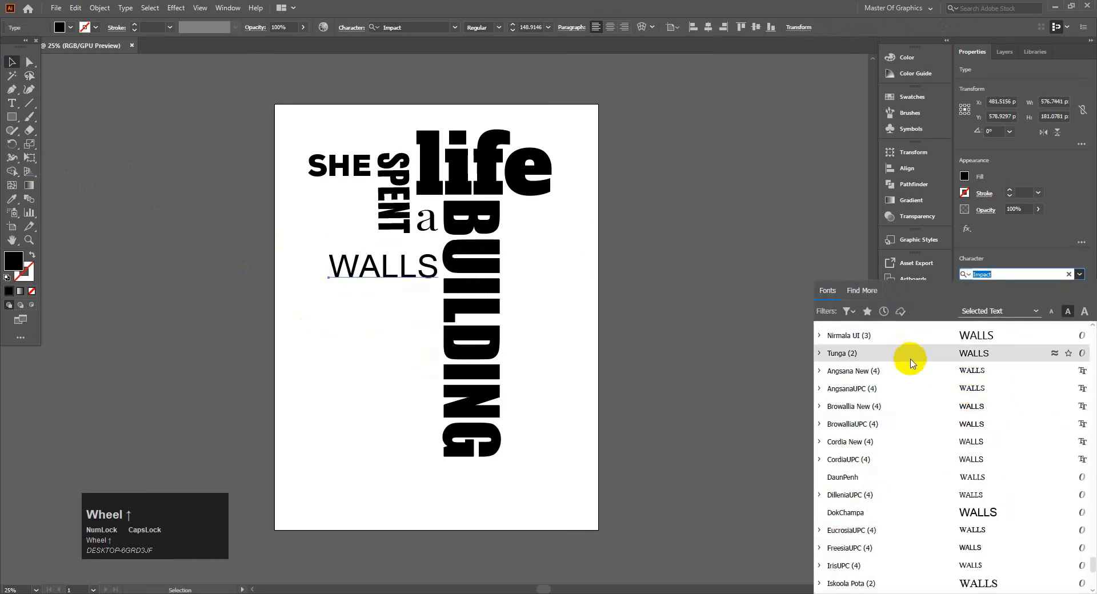
pyautogui.scroll(8, 903, 382)
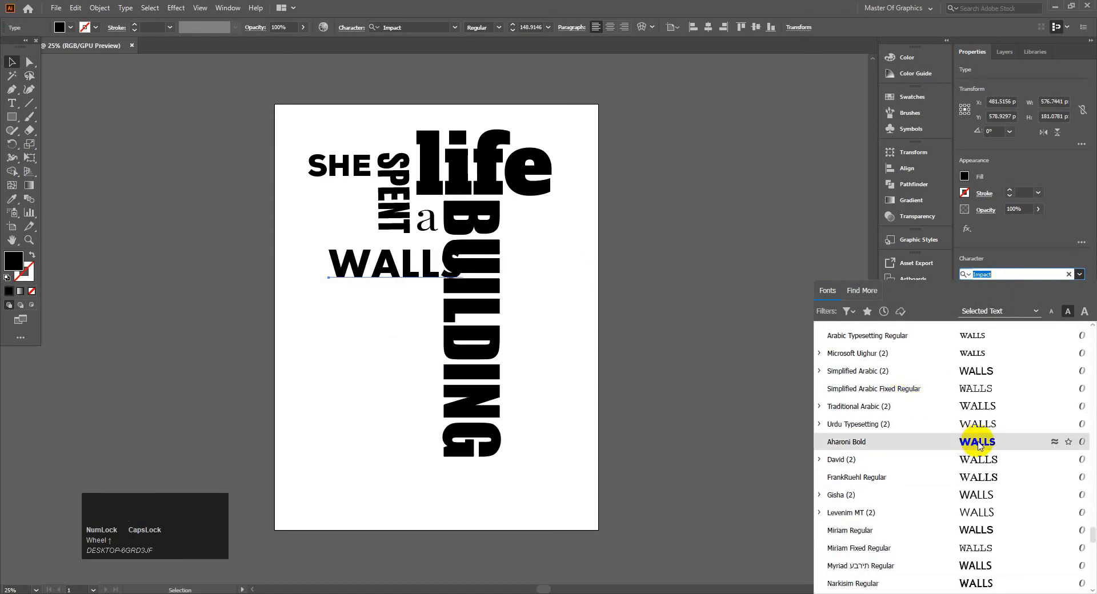
pyautogui.scroll(10, 978, 446)
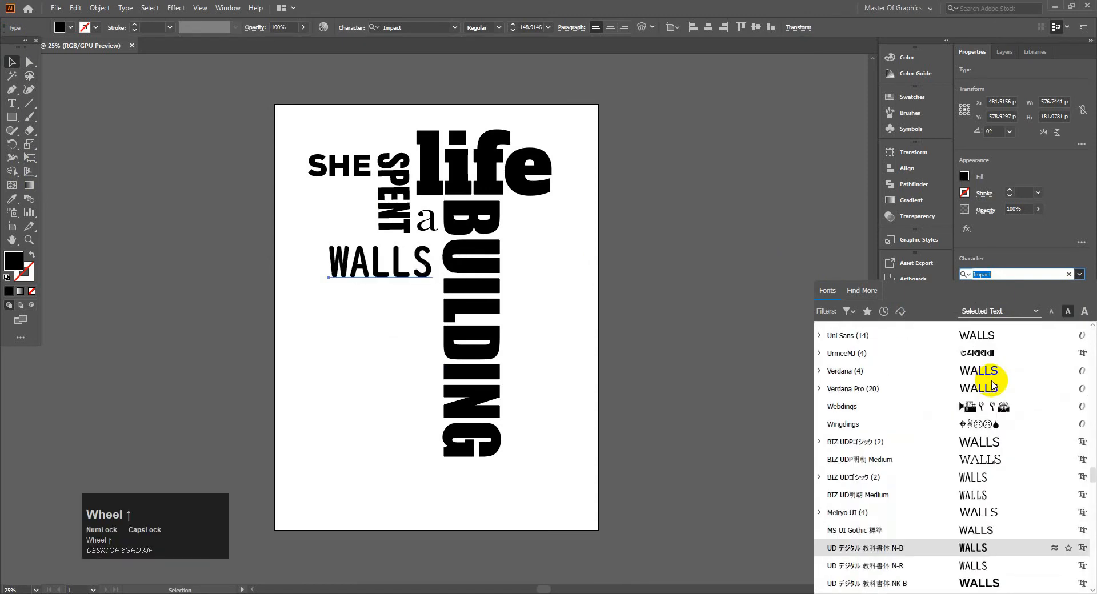
pyautogui.scroll(8, 991, 384)
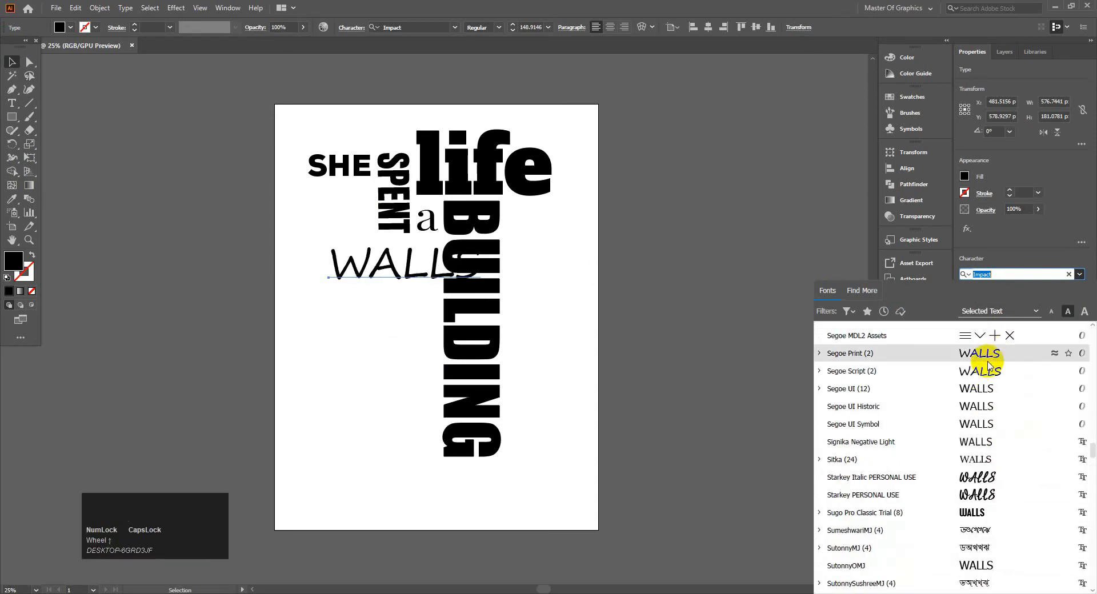
pyautogui.scroll(10, 988, 354)
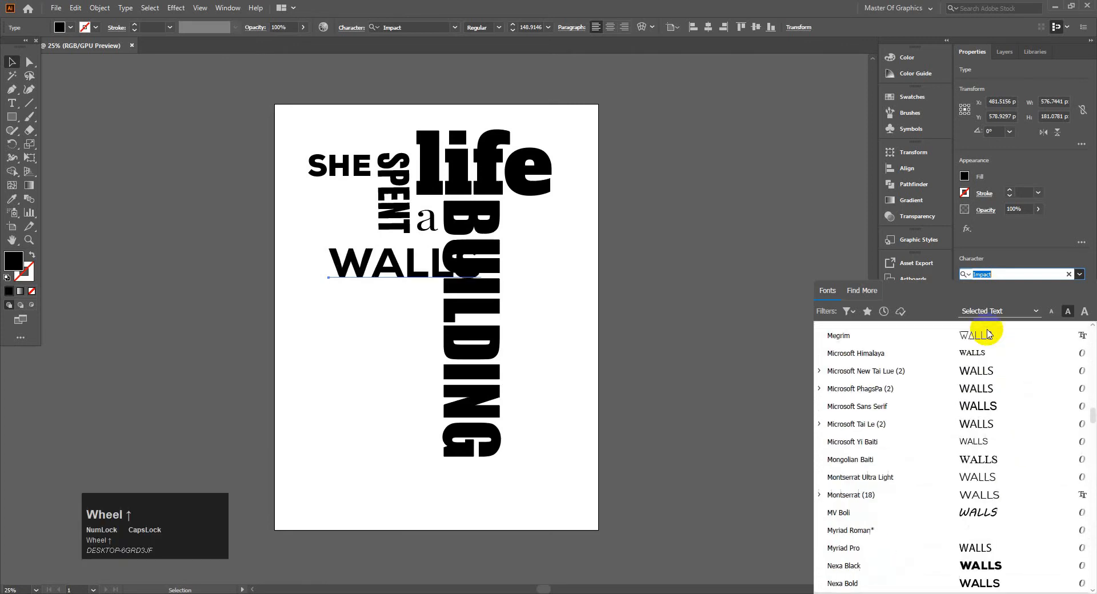
pyautogui.scroll(3, 933, 360)
pyautogui.scroll(-3, 934, 454)
pyautogui.scroll(1, 937, 453)
pyautogui.click(937, 453)
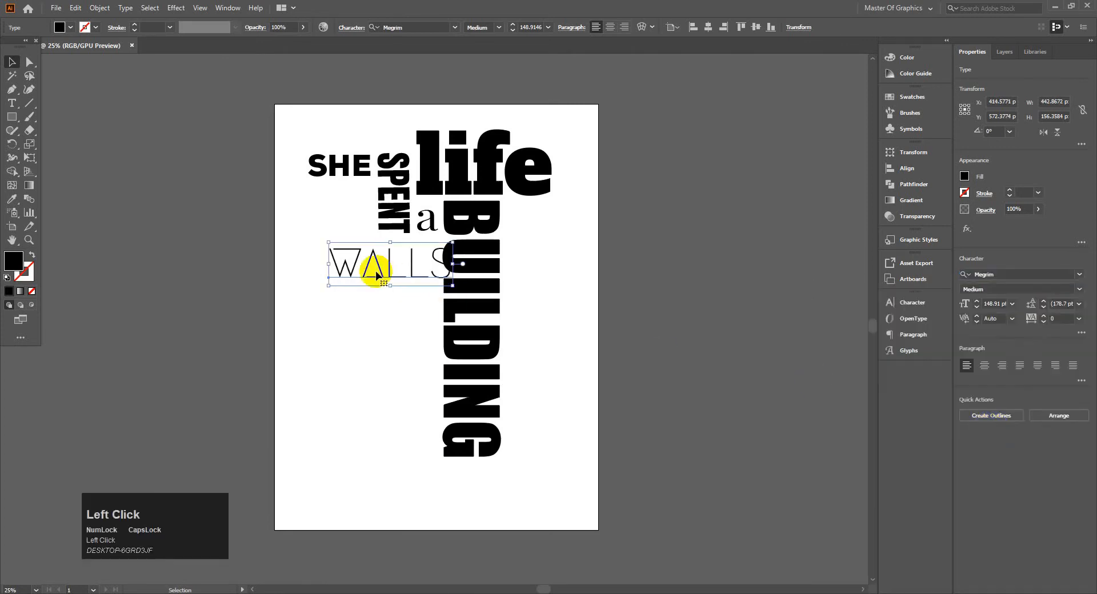
pyautogui.moveTo(377, 276); pyautogui.dragTo(361, 271)
pyautogui.click(538, 280)
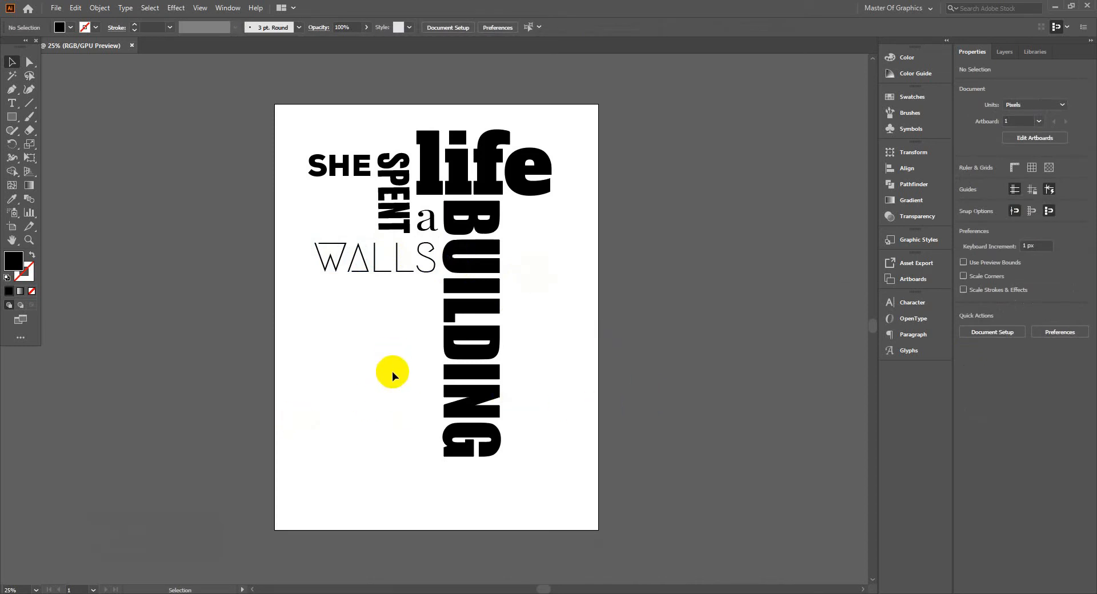
# - Add the text THEN in Megrim, enlarge it to about 140 pt and place it on the right side of BUILDING
pyautogui.click(11, 103)
pyautogui.click(568, 240)
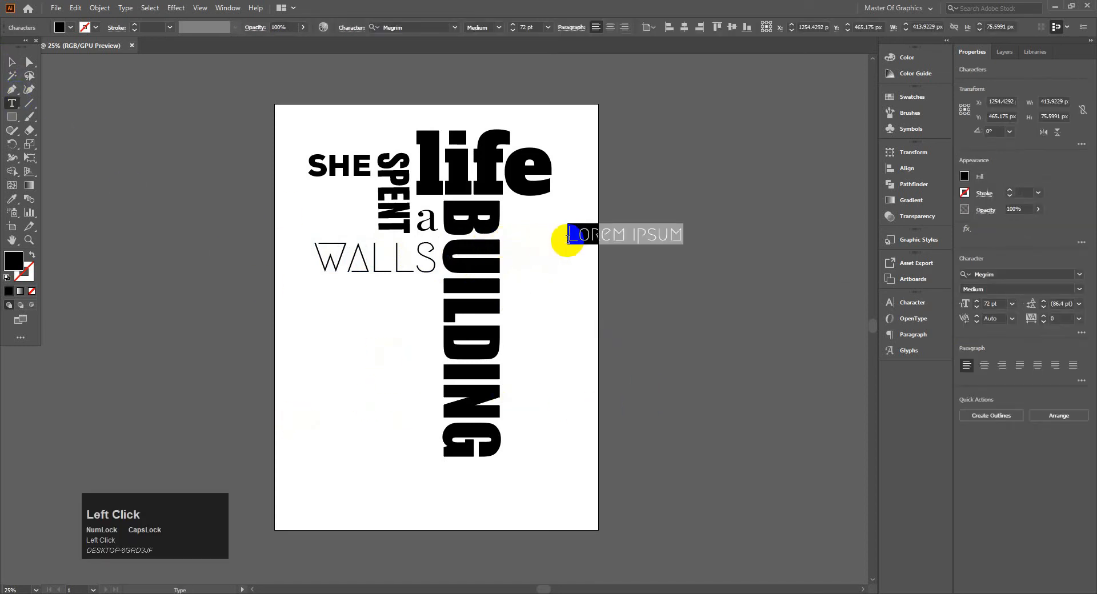
pyautogui.write('THEN')
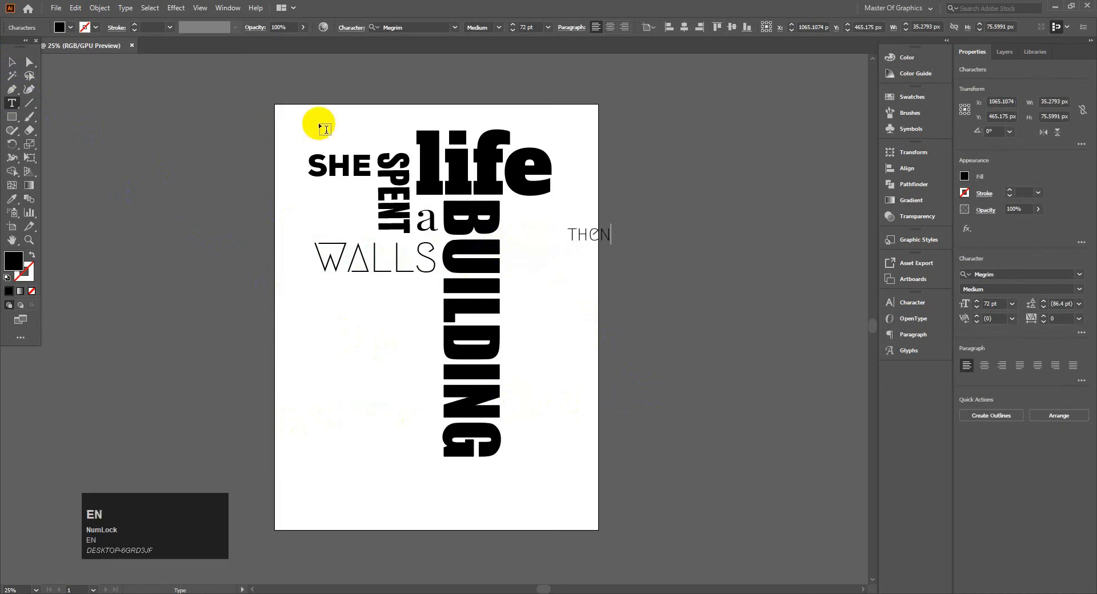
pyautogui.click(11, 62)
pyautogui.moveTo(595, 236); pyautogui.dragTo(559, 225)
# - Move all the words together about 98 px to the left on the artboard
pyautogui.moveTo(324, 141); pyautogui.dragTo(473, 238)
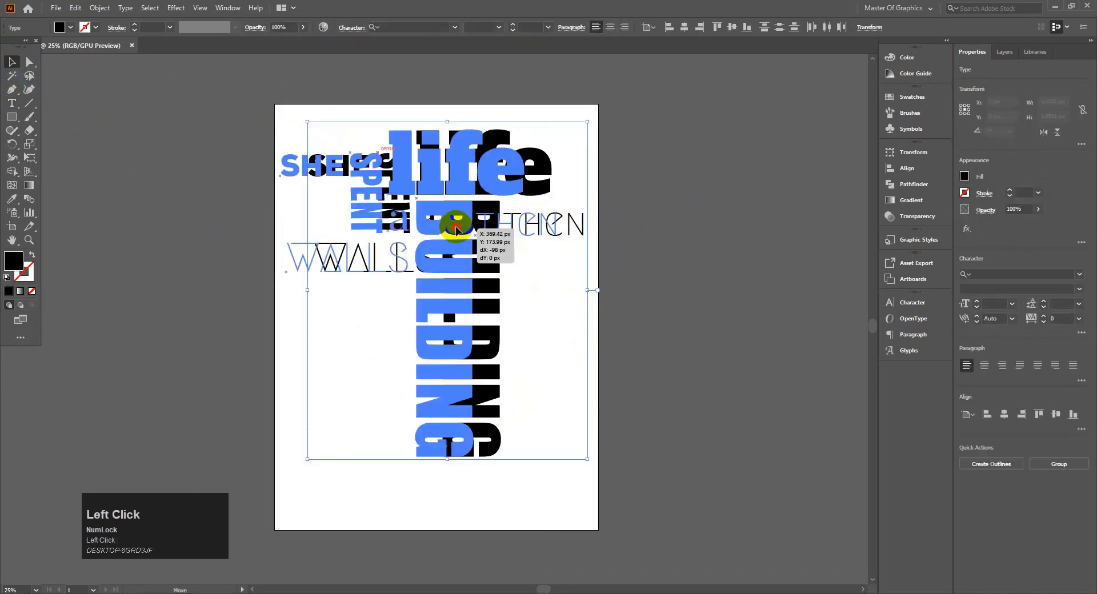
pyautogui.click(578, 228)
pyautogui.click(554, 220)
pyautogui.click(689, 228)
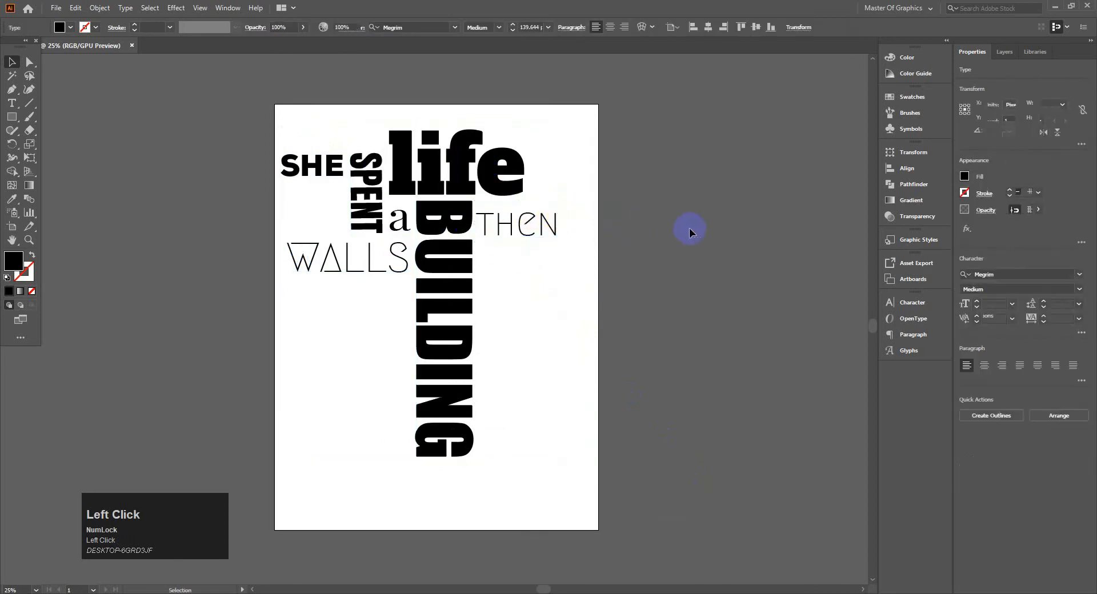
# - Add the text Sat at 72 pt below and to the right of THEN
pyautogui.click(11, 103)
pyautogui.click(566, 266)
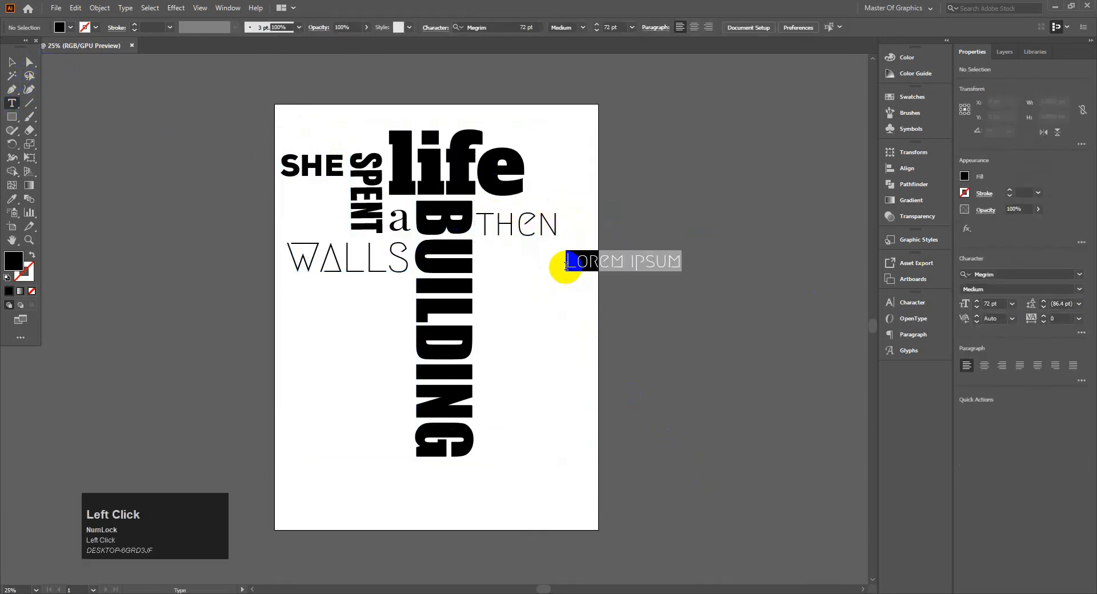
pyautogui.press('capslock')
pyautogui.write('Sat')
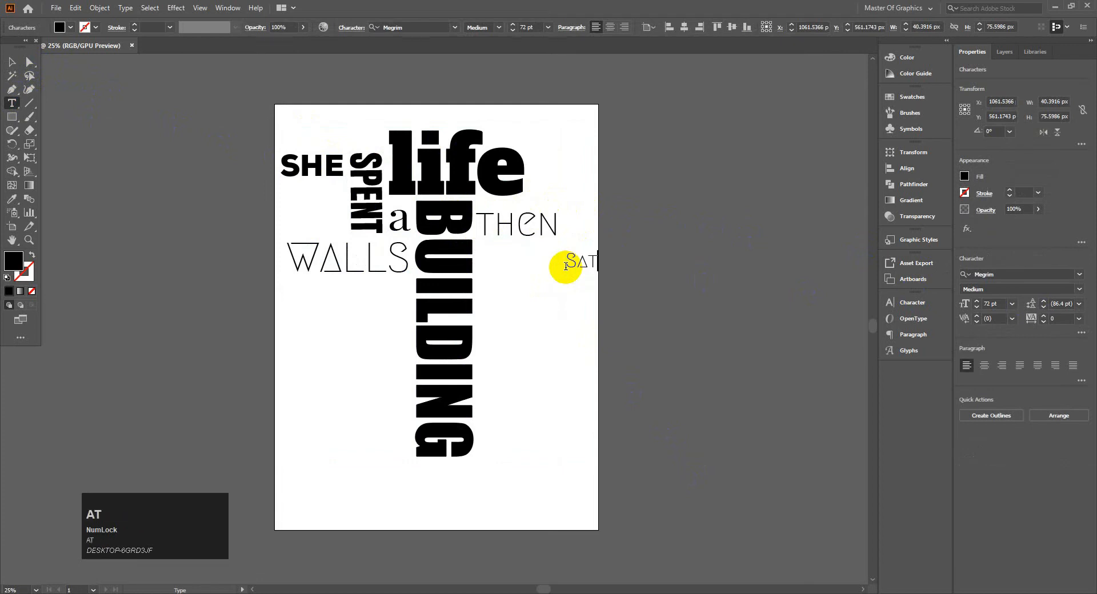
pyautogui.click(11, 63)
# - Set the font of Sat to Anton Regular, enlarge it and place it directly under THEN
pyautogui.click(1079, 276)
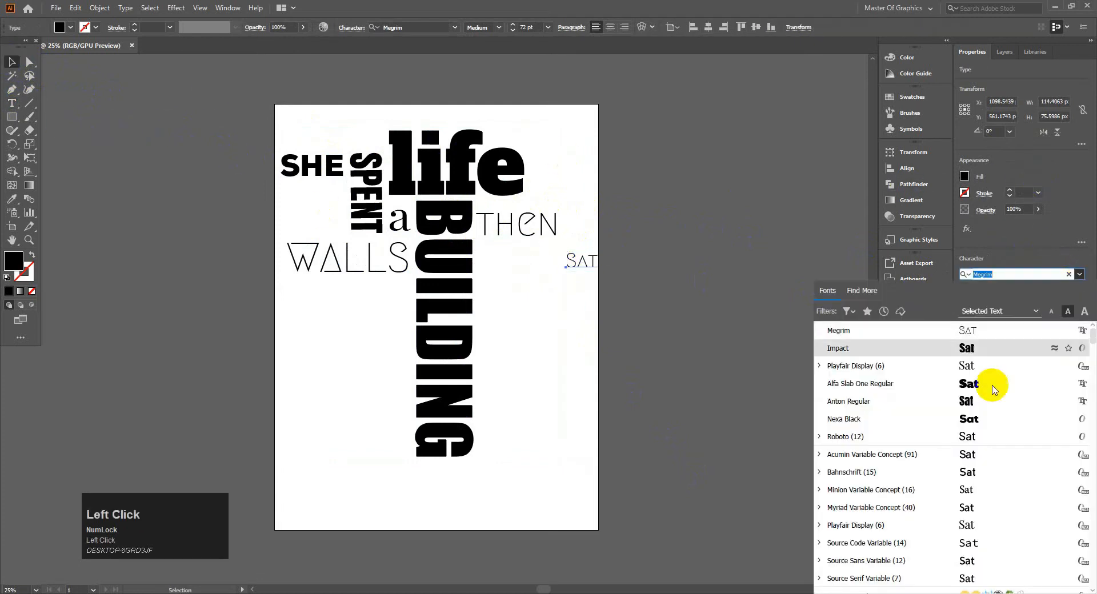
pyautogui.click(966, 392)
pyautogui.moveTo(584, 267); pyautogui.dragTo(514, 254)
pyautogui.click(644, 201)
pyautogui.click(645, 252)
# - Add the text THERE in 72 pt Anton Regular below Sat
pyautogui.click(11, 102)
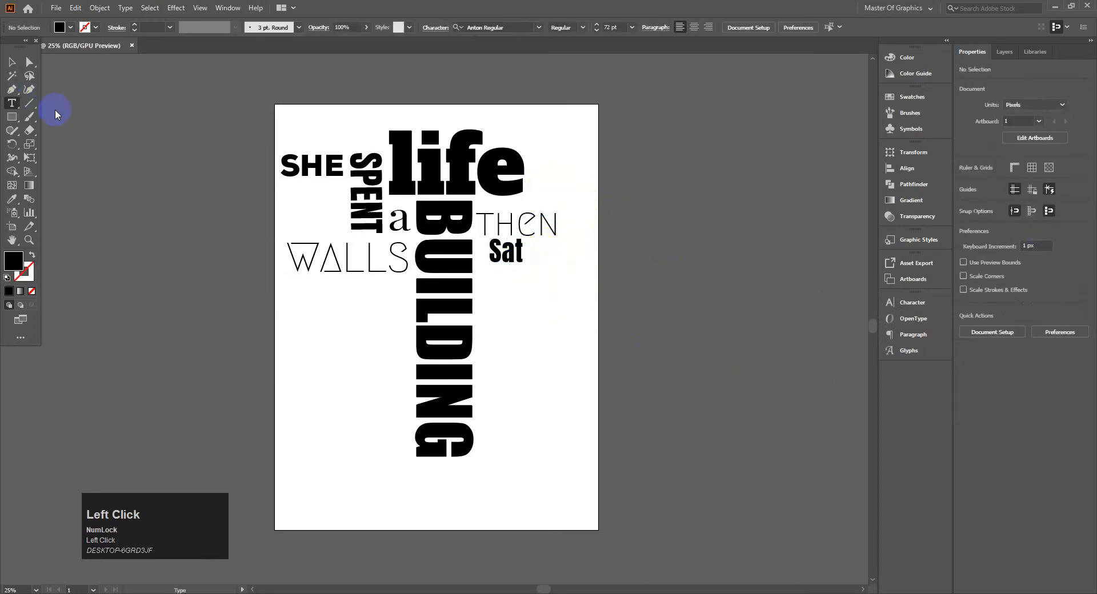
pyautogui.click(539, 294)
pyautogui.press('BackSpace')
pyautogui.press('capslock')
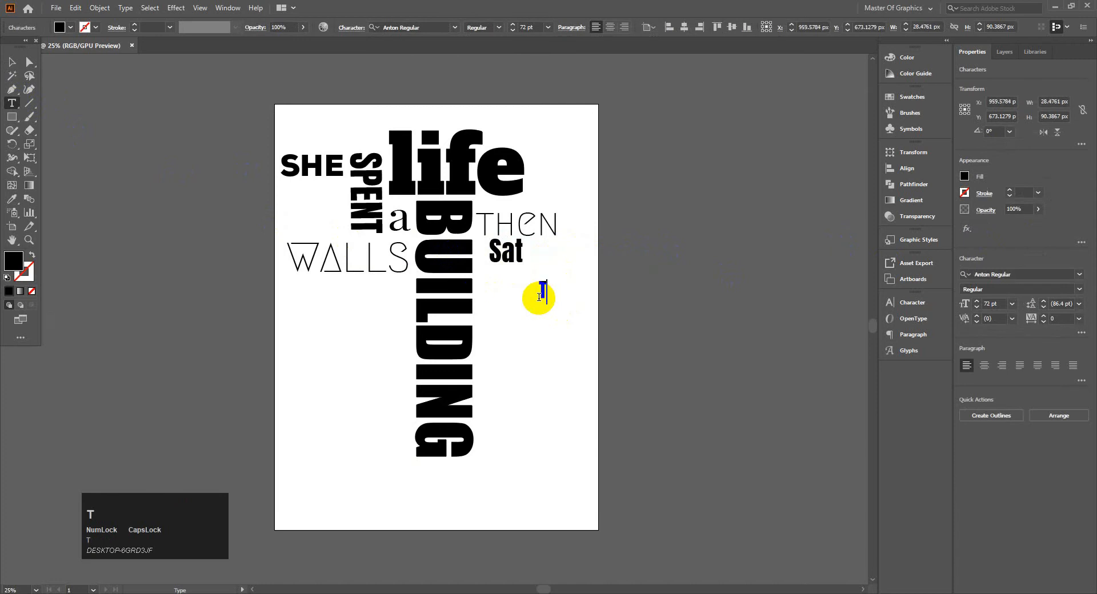
pyautogui.click(12, 62)
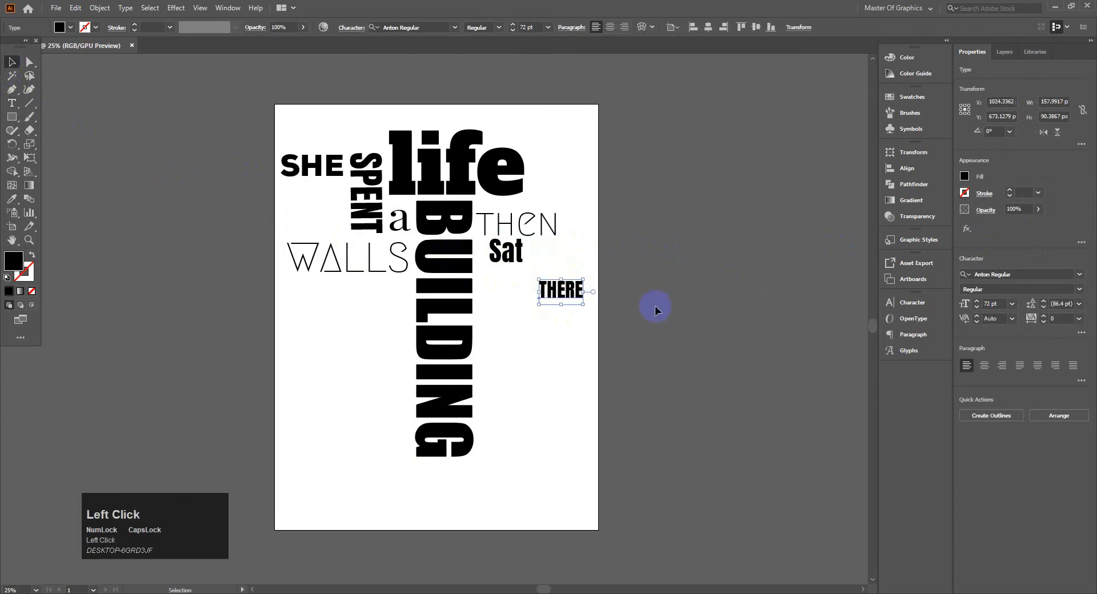
# - Enlarge THERE to about 182 pt and place it under Sat between BUILDING and the artboard's right edge
pyautogui.moveTo(583, 305); pyautogui.dragTo(710, 362)
pyautogui.moveTo(637, 308); pyautogui.dragTo(577, 292)
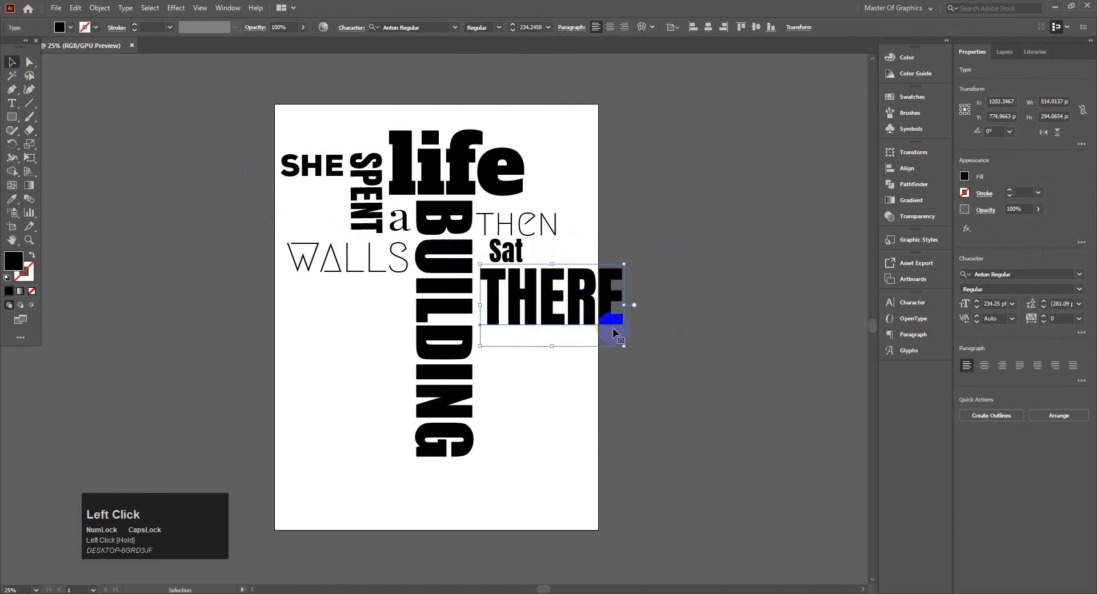
pyautogui.moveTo(625, 346); pyautogui.dragTo(591, 337)
pyautogui.click(640, 320)
# - Set the font of THERE to Alfa Slab One Regular and scale it down to fit between BUILDING and the artboard's right edge
pyautogui.click(516, 273)
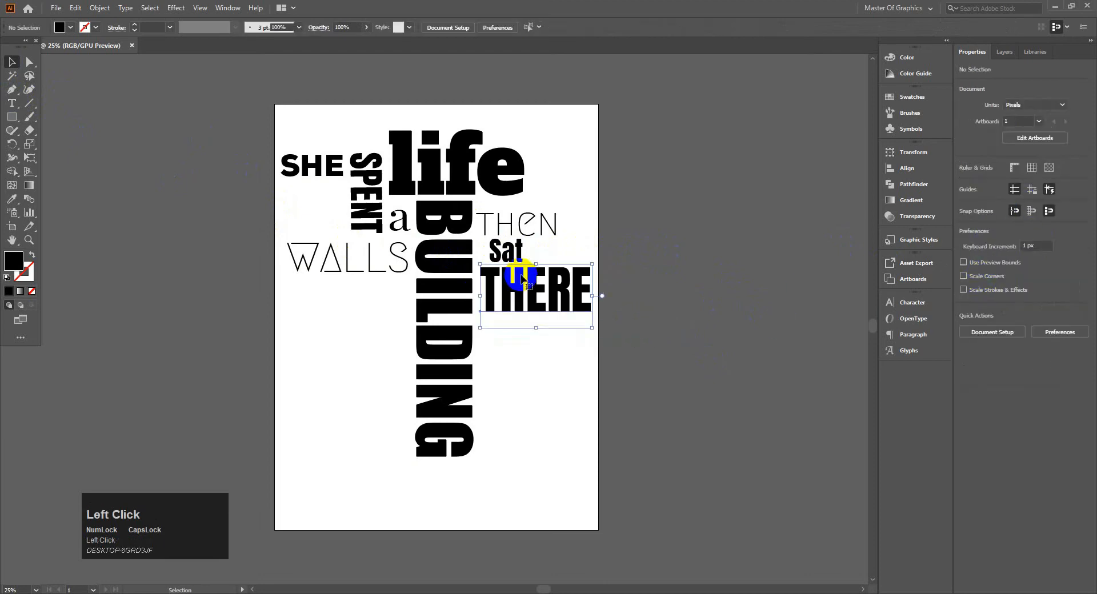
pyautogui.click(1079, 274)
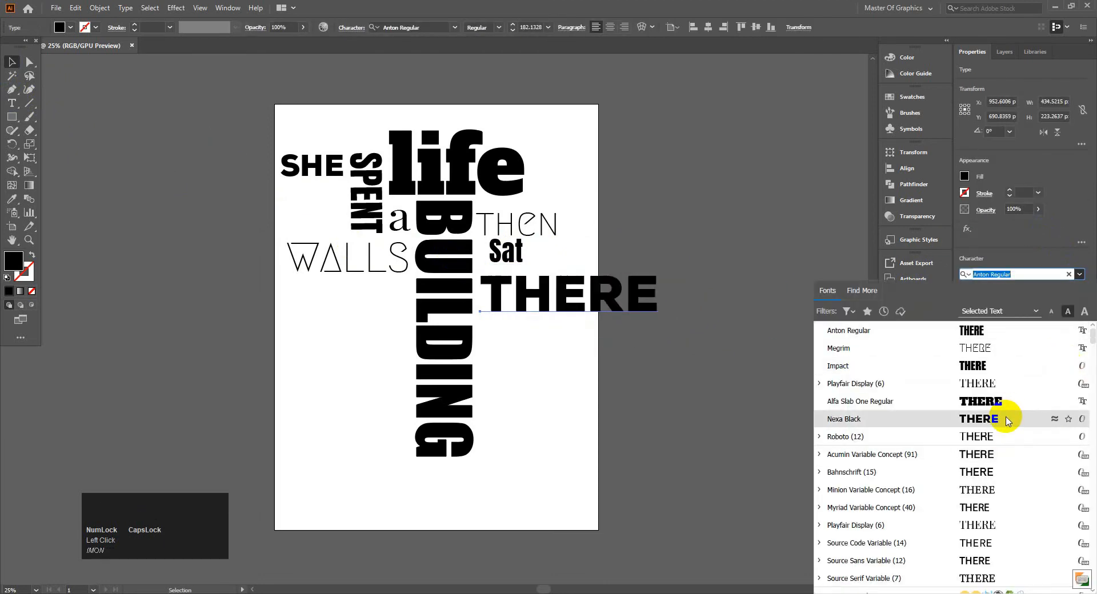
pyautogui.scroll(-10, 1007, 420)
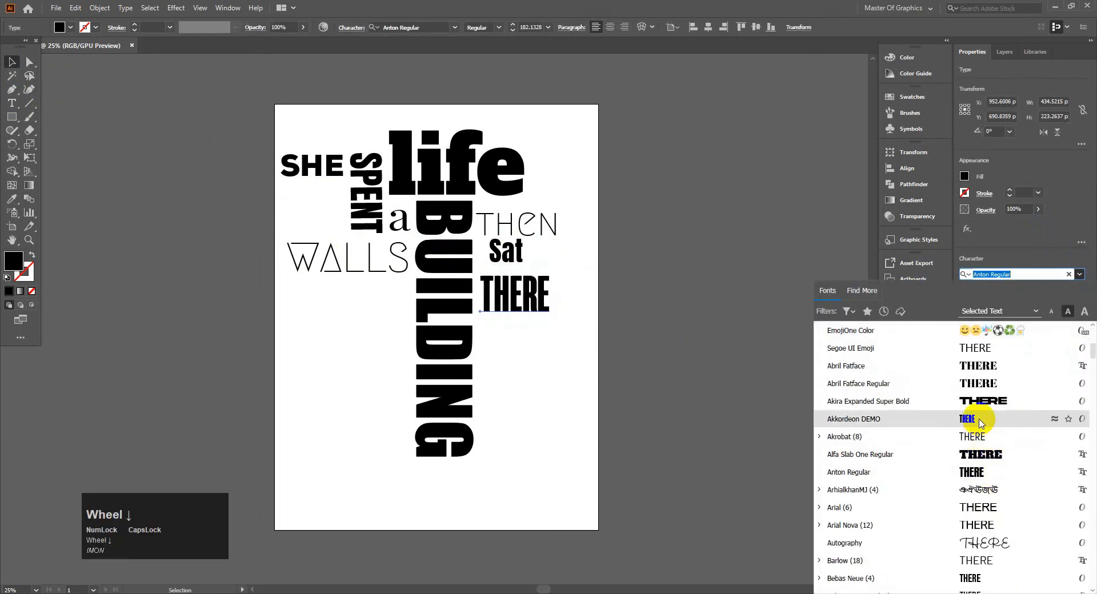
pyautogui.click(989, 455)
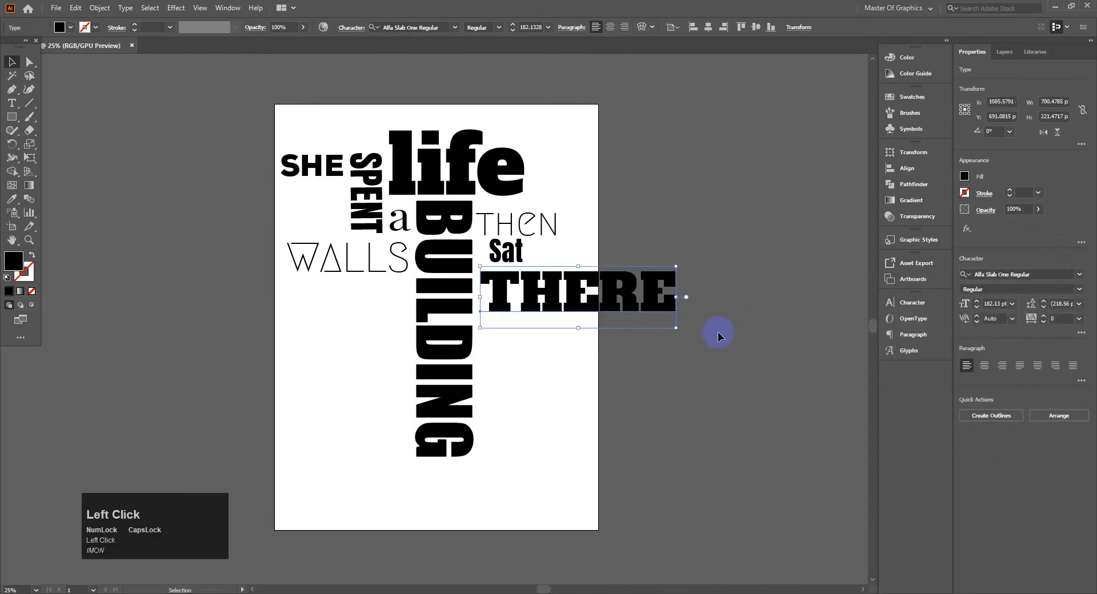
pyautogui.moveTo(678, 328); pyautogui.dragTo(561, 290)
pyautogui.click(739, 313)
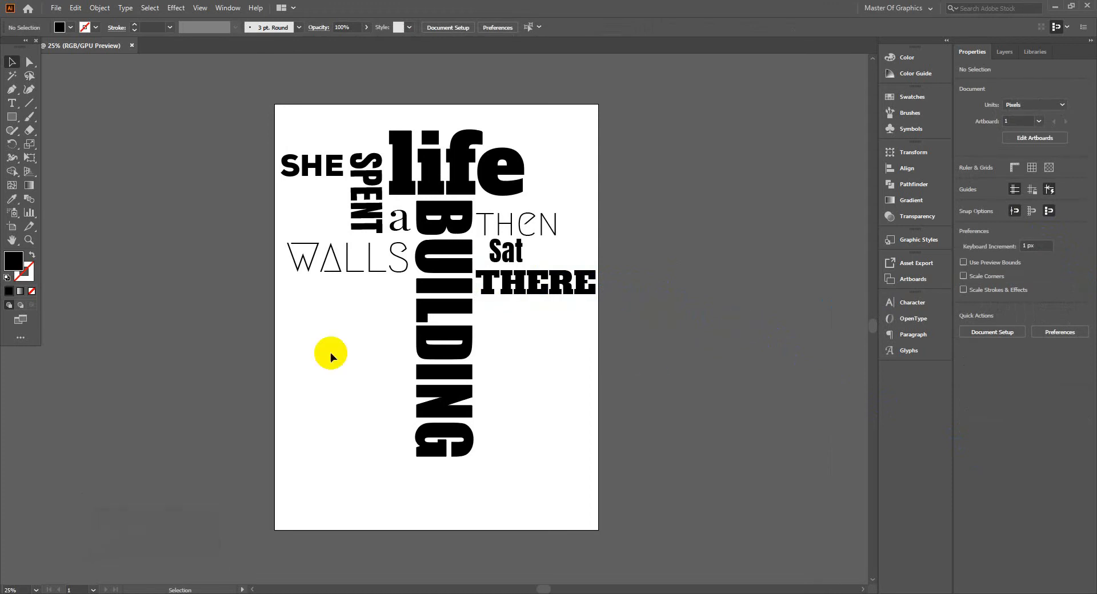
# - Add the lowercase text in using 72 pt Alfa Slab One Regular and place it under the right end of THERE
pyautogui.click(12, 103)
pyautogui.click(642, 269)
pyautogui.press('BackSpace')
pyautogui.press('capslock')
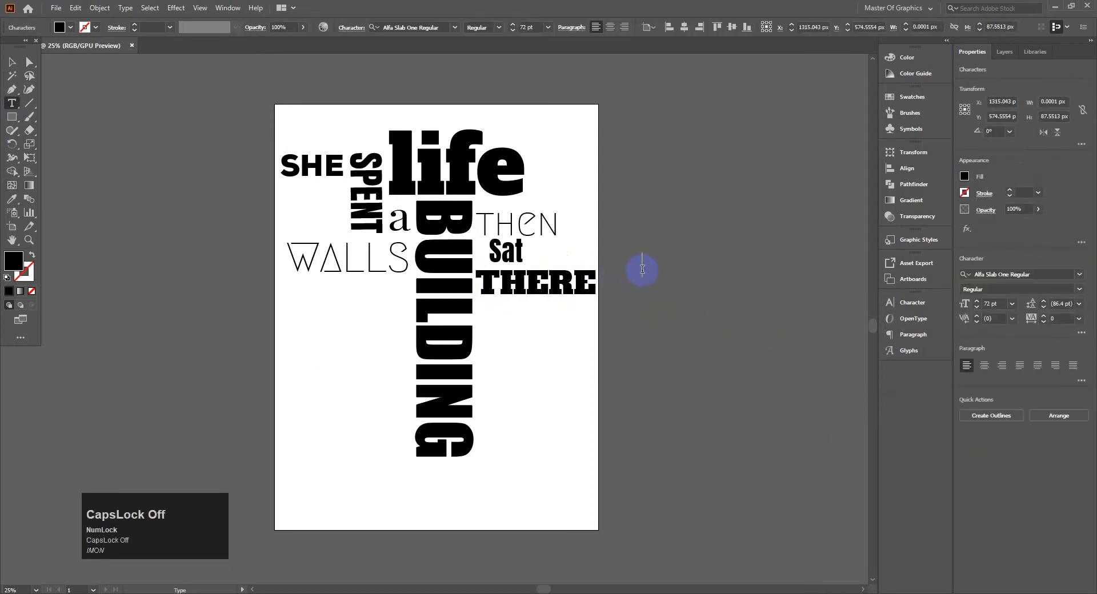
pyautogui.write('i')
pyautogui.press('BackSpace')
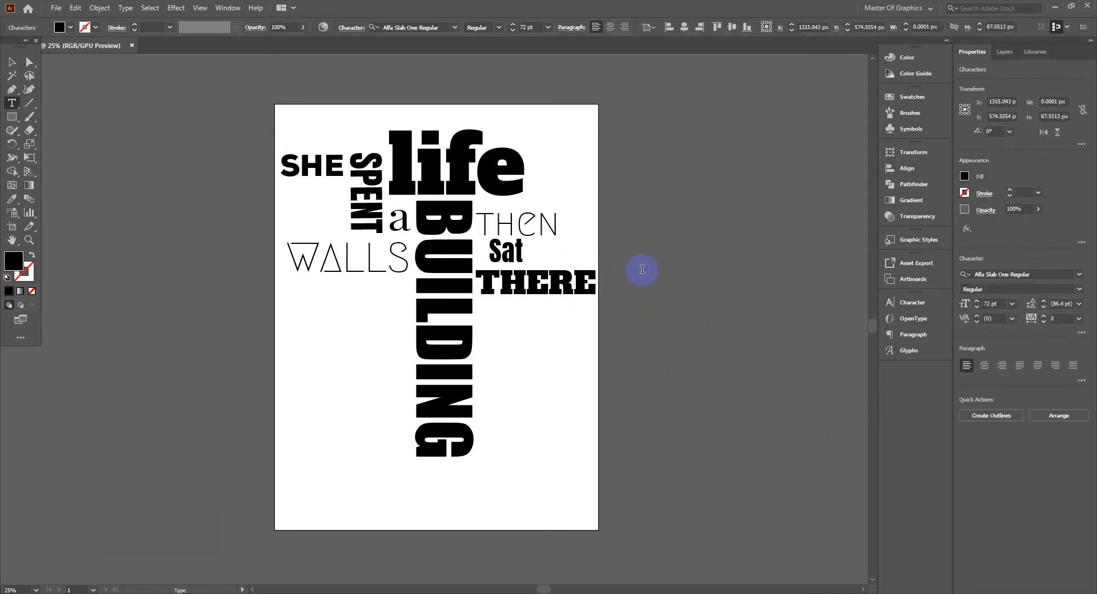
pyautogui.write('in')
pyautogui.click(12, 62)
pyautogui.moveTo(604, 284); pyautogui.dragTo(571, 309)
pyautogui.click(690, 294)
# - Add the text HER in 72 pt Alfa Slab One Regular and place it below and to the left of the word in
pyautogui.click(11, 103)
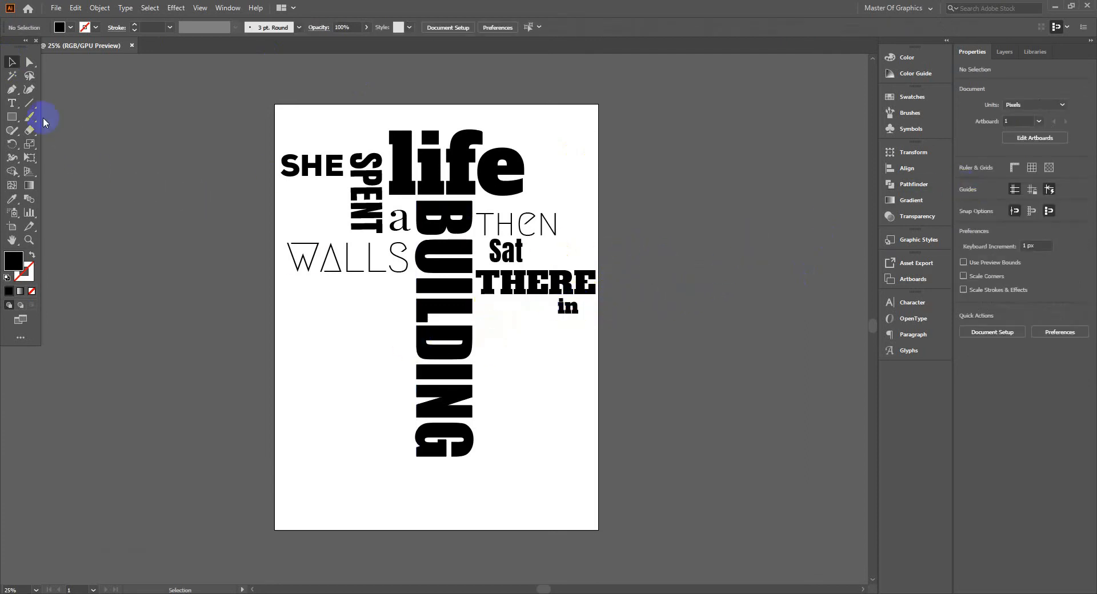
pyautogui.click(668, 199)
pyautogui.press('BackSpace')
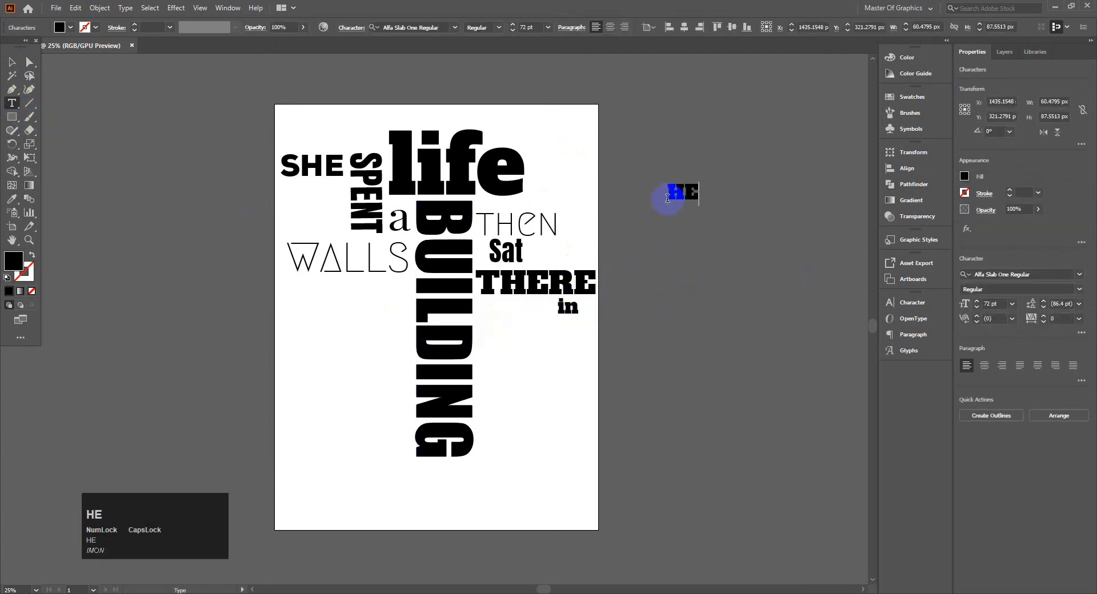
pyautogui.click(5, 62)
pyautogui.moveTo(689, 197); pyautogui.dragTo(533, 324)
pyautogui.click(727, 293)
# - Add the lowercase text ‘lonely” with quotation marks in 72 pt Alfa Slab One Regular, to the right of the artboard
pyautogui.press('t')
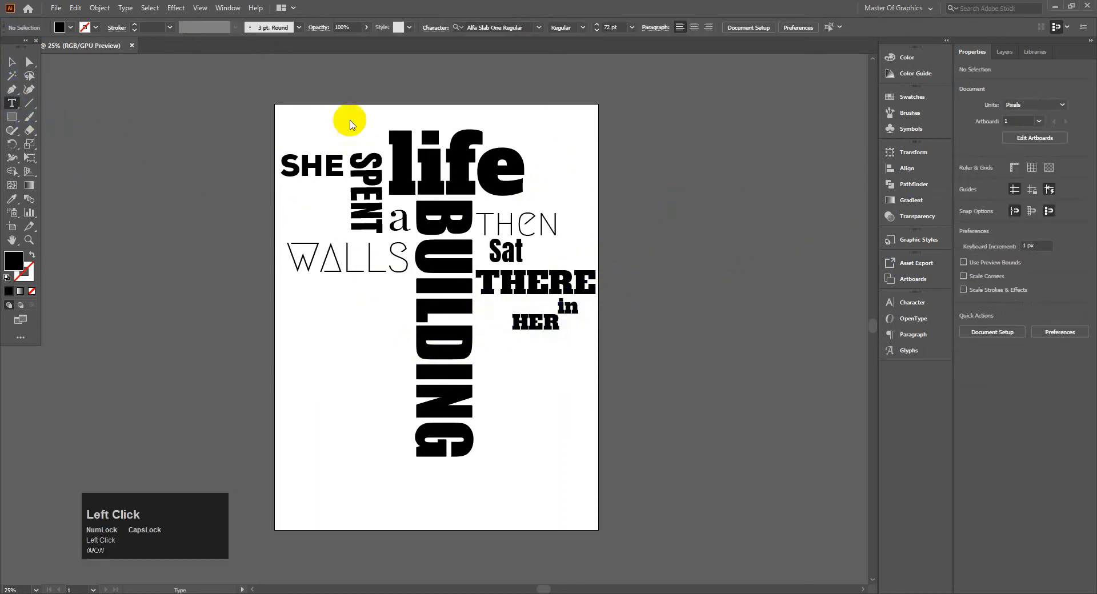
pyautogui.click(657, 183)
pyautogui.press('BackSpace')
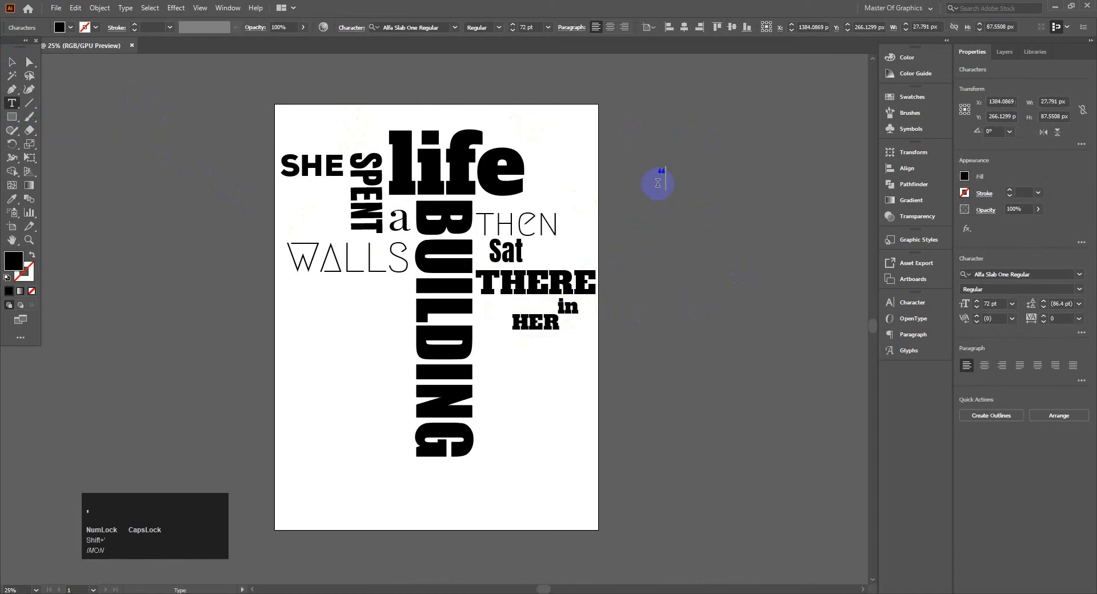
pyautogui.write("'")
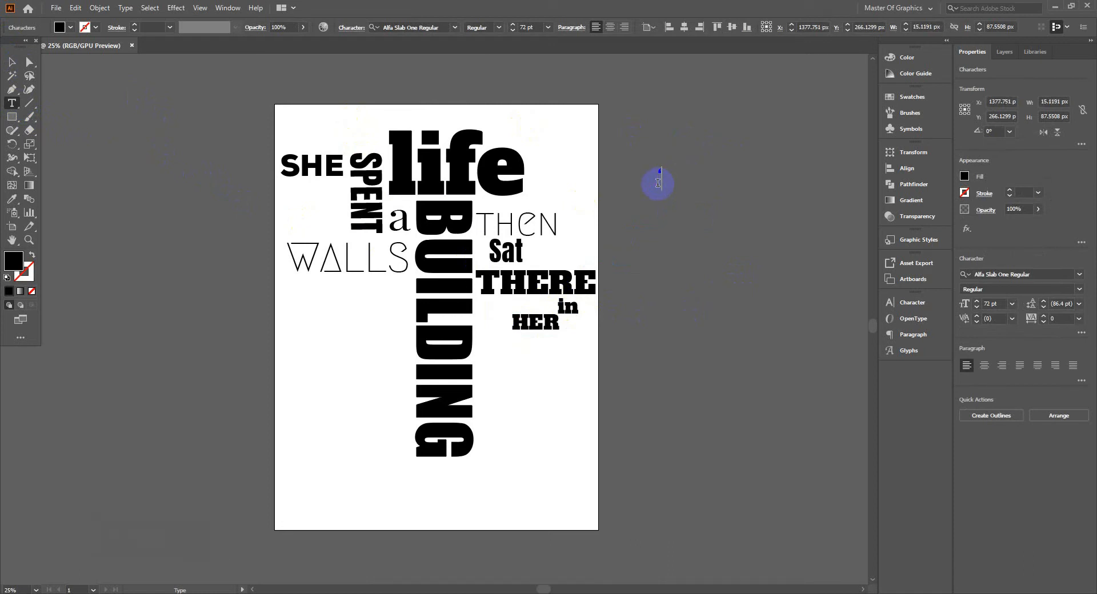
pyautogui.write('LON===')
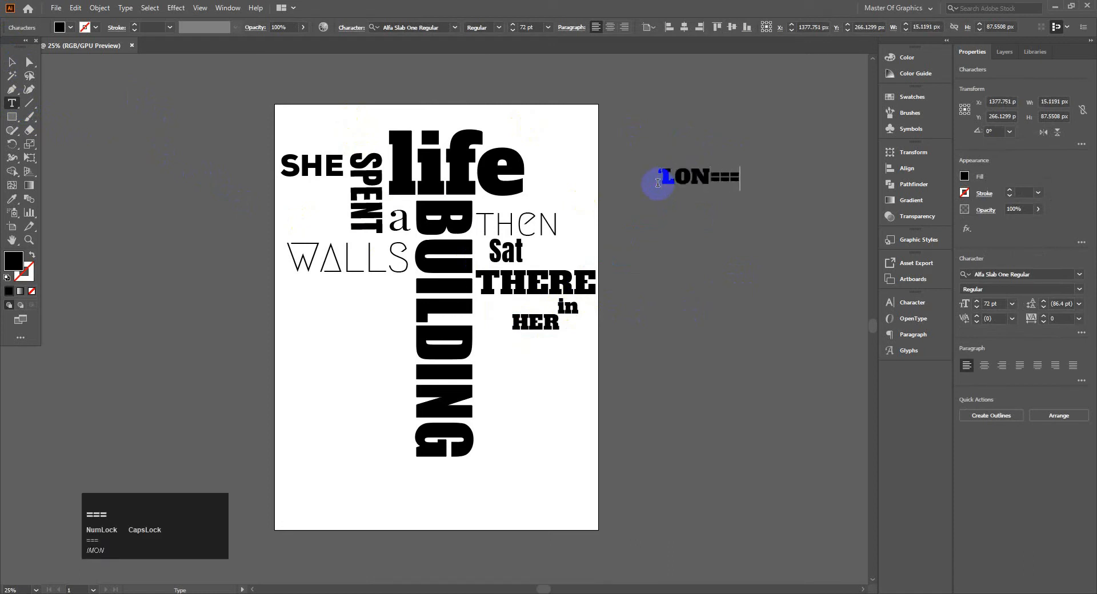
pyautogui.press('BackSpace')
pyautogui.press('BackSpace')
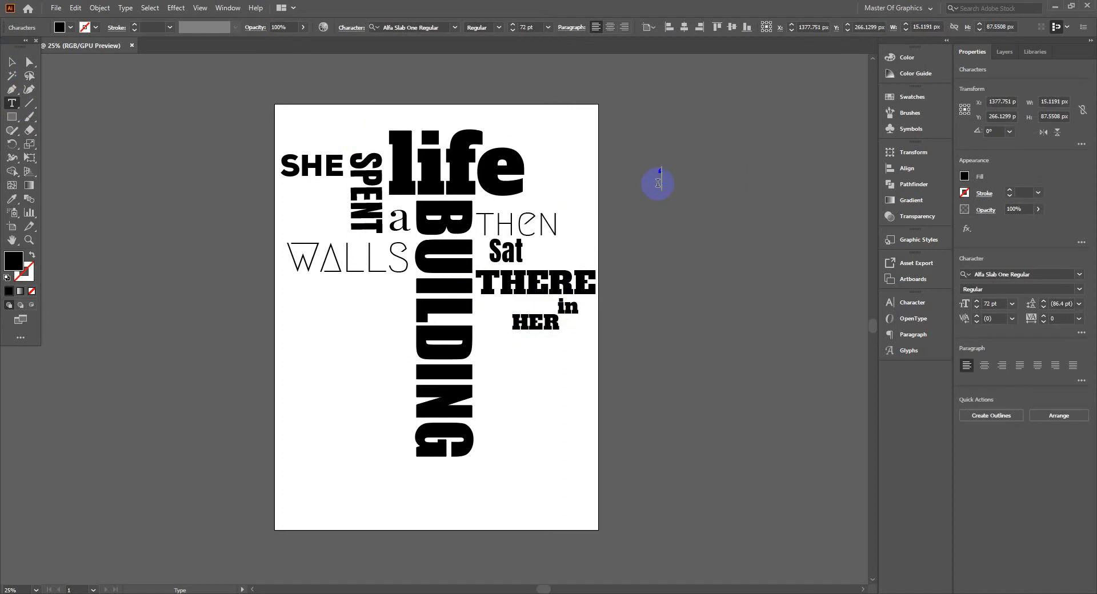
pyautogui.write('lonely')
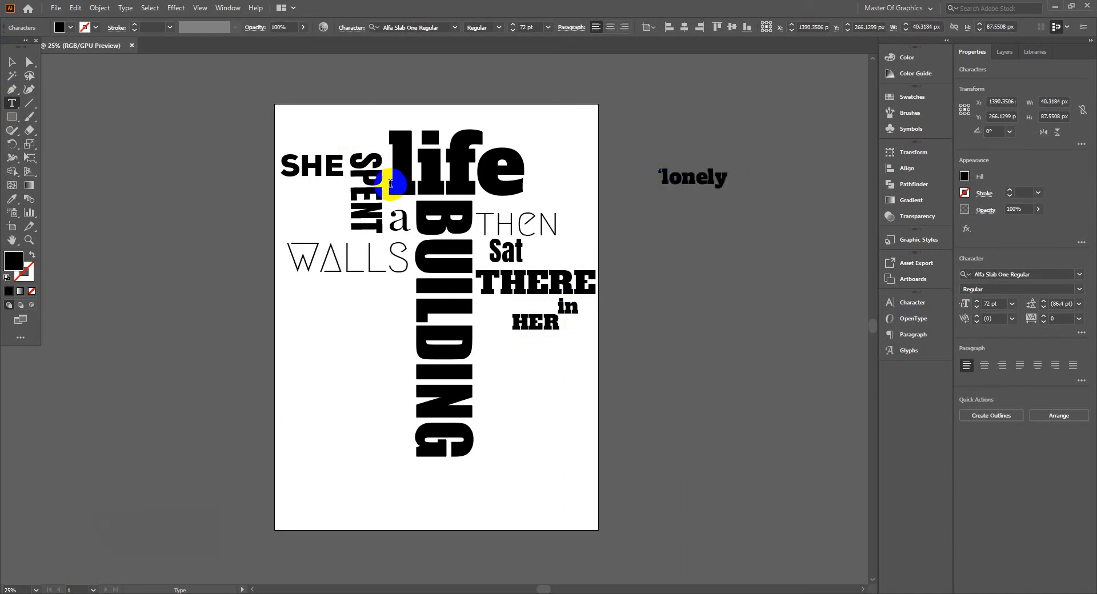
pyautogui.write('"')
# - Enlarge ‘lonely” to about 112 pt and place it under HER between BUILDING and the artboard's right edge
pyautogui.click(24, 67)
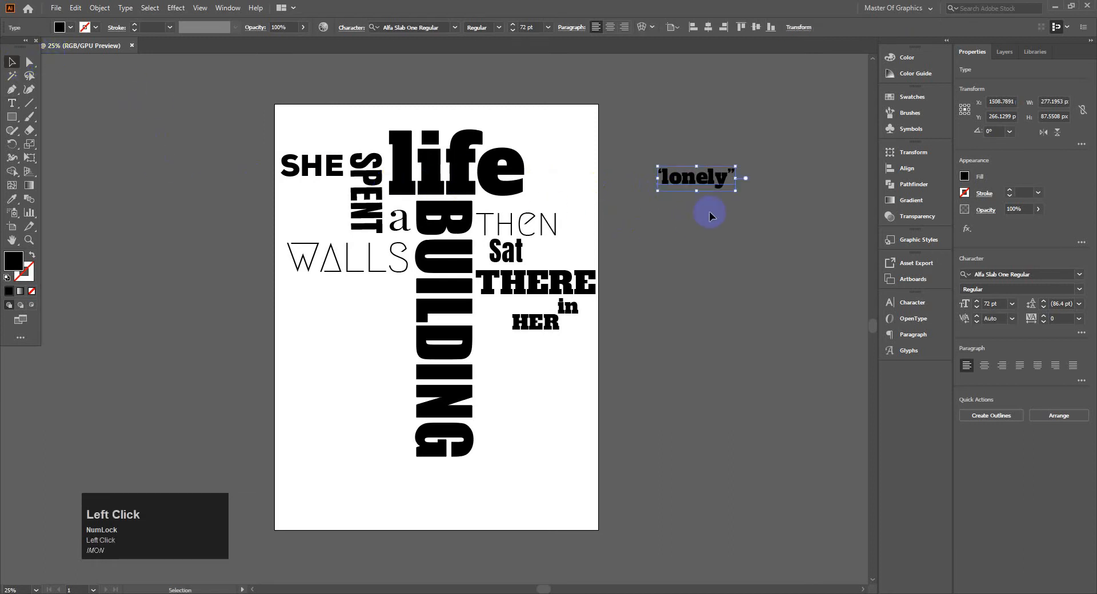
pyautogui.moveTo(735, 195); pyautogui.dragTo(596, 373)
pyautogui.click(593, 376)
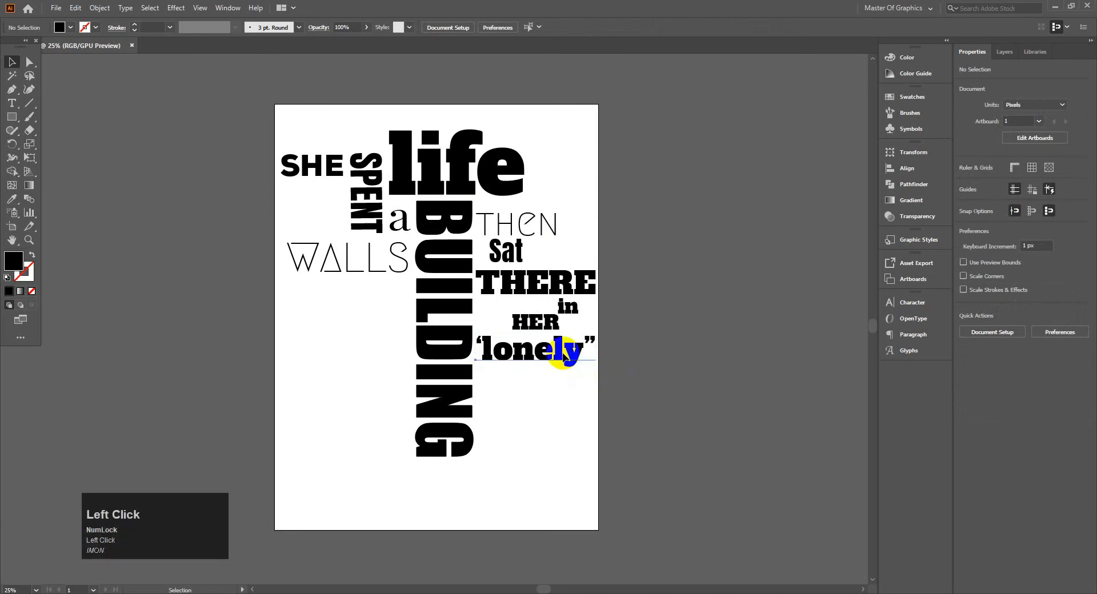
# - Try the Nexa Black font on the ‘lonely” text
pyautogui.click(524, 372)
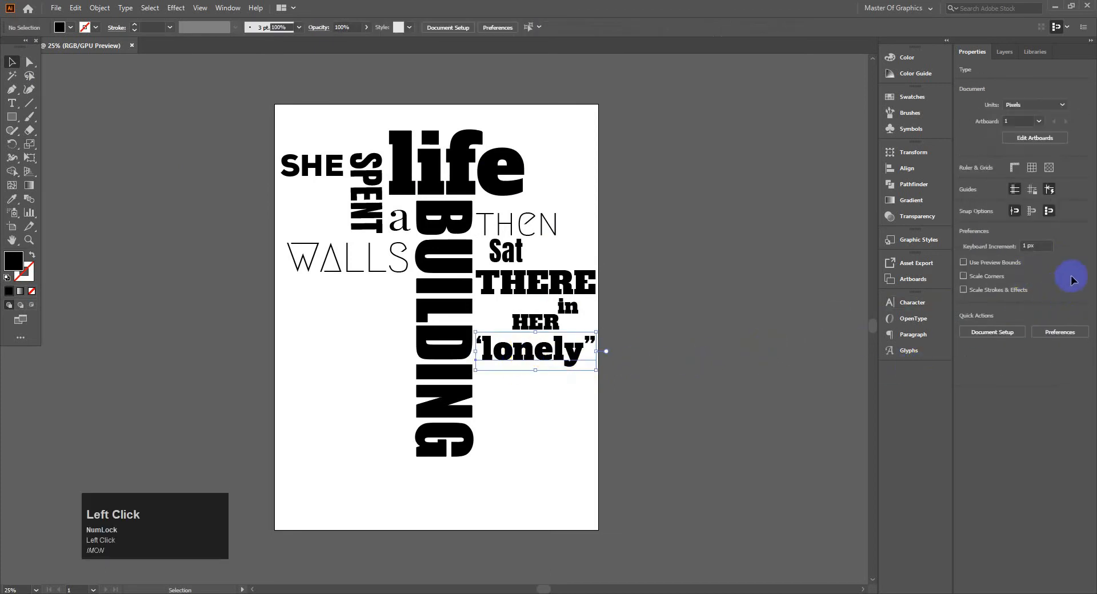
pyautogui.click(1057, 274)
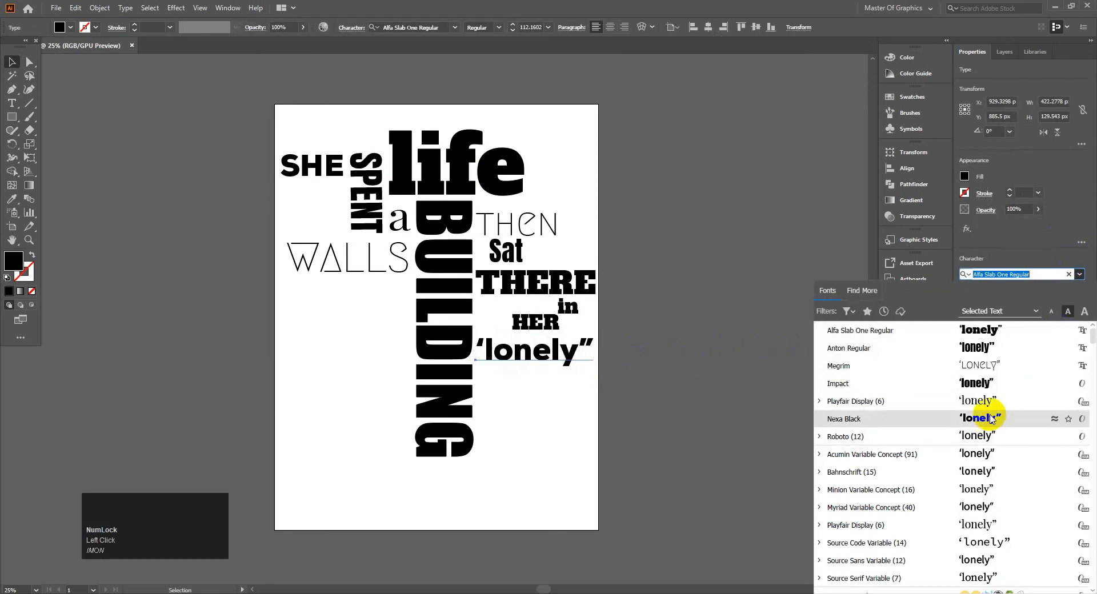
pyautogui.click(980, 418)
pyautogui.click(1037, 471)
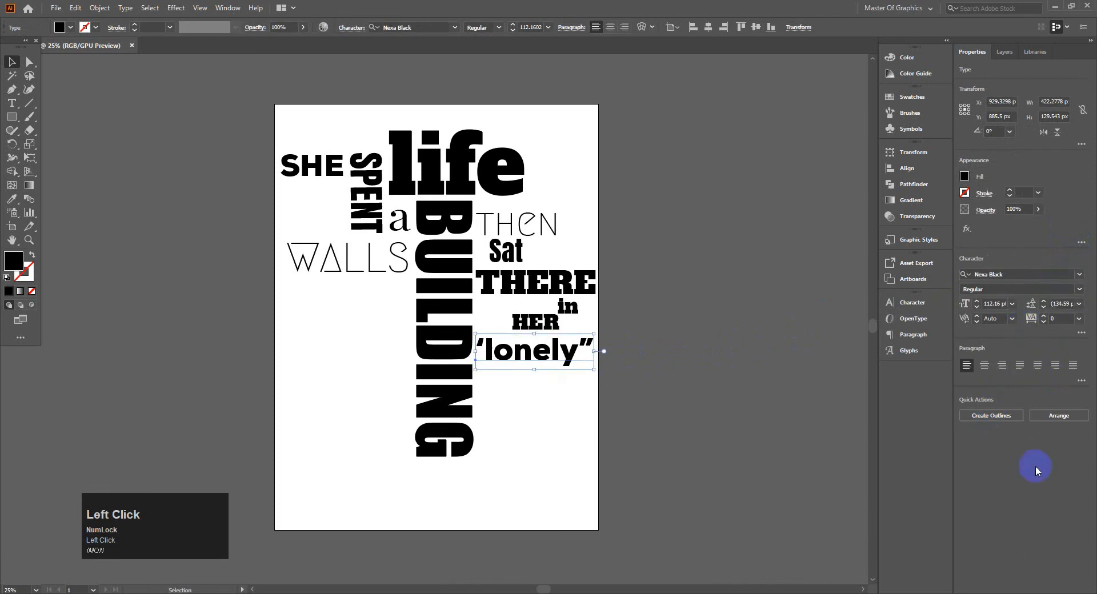
# - Set the font of ‘lonely” to Bahnschrift in the SemiLight SemiCondensed style
pyautogui.click(1077, 275)
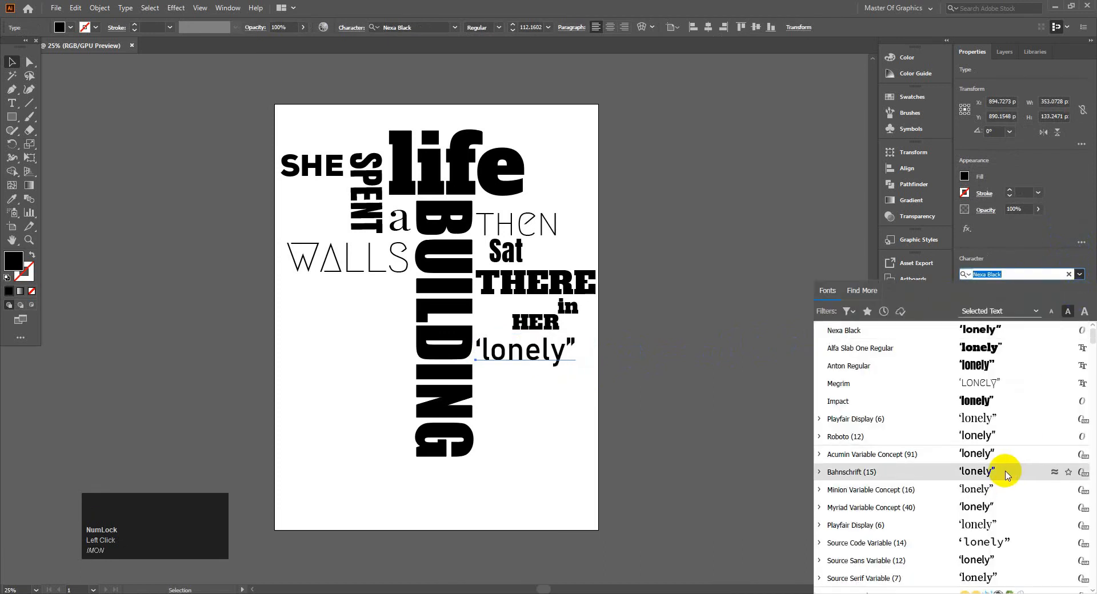
pyautogui.click(1007, 472)
pyautogui.click(1064, 289)
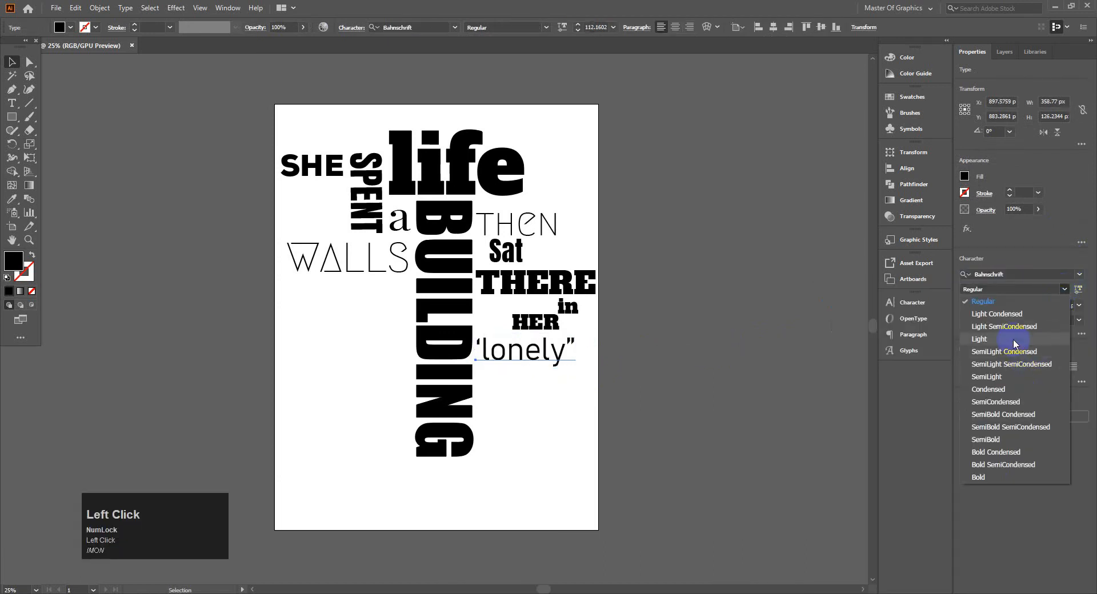
pyautogui.click(1012, 365)
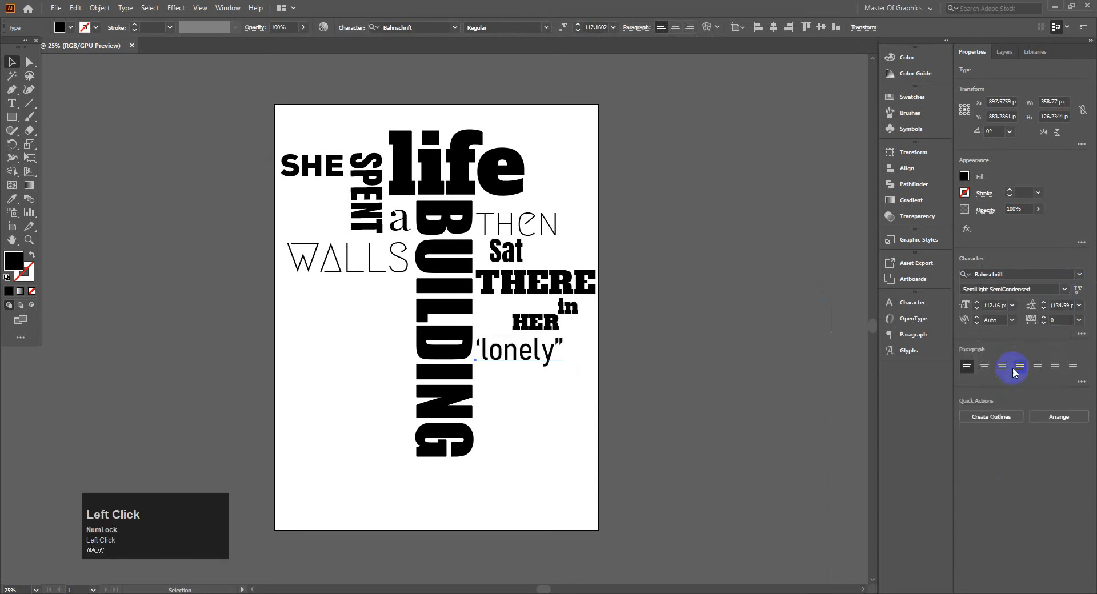
pyautogui.click(708, 393)
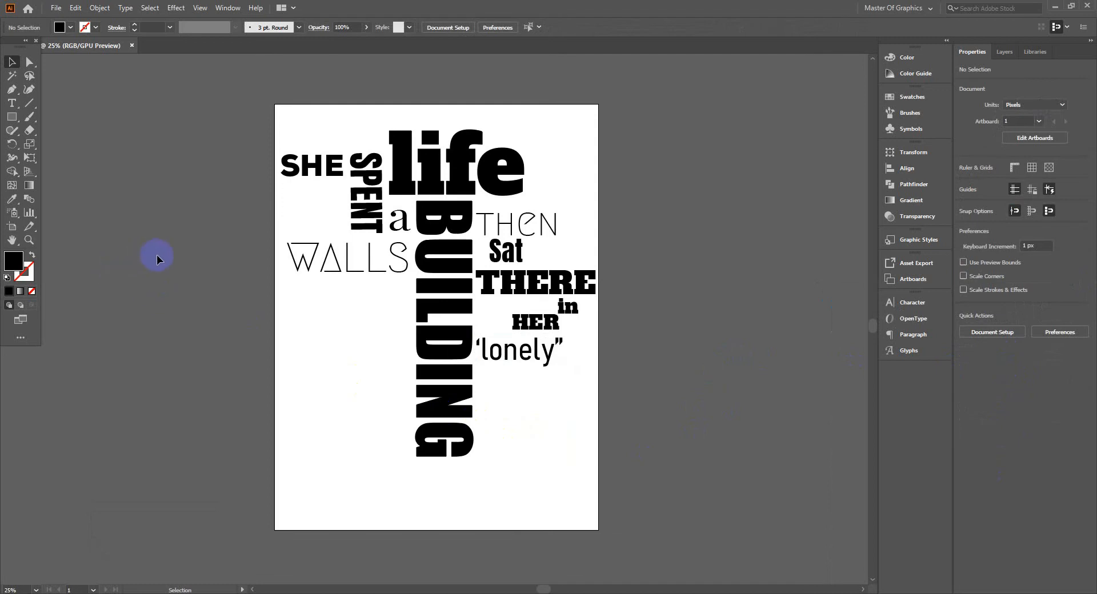
# - Add the text WONDE in 72 pt Bahnschrift SemiLight SemiCondensed to the right of the artboard
pyautogui.press('t')
pyautogui.click(709, 204)
pyautogui.press('BackSpace')
pyautogui.press('capslock')
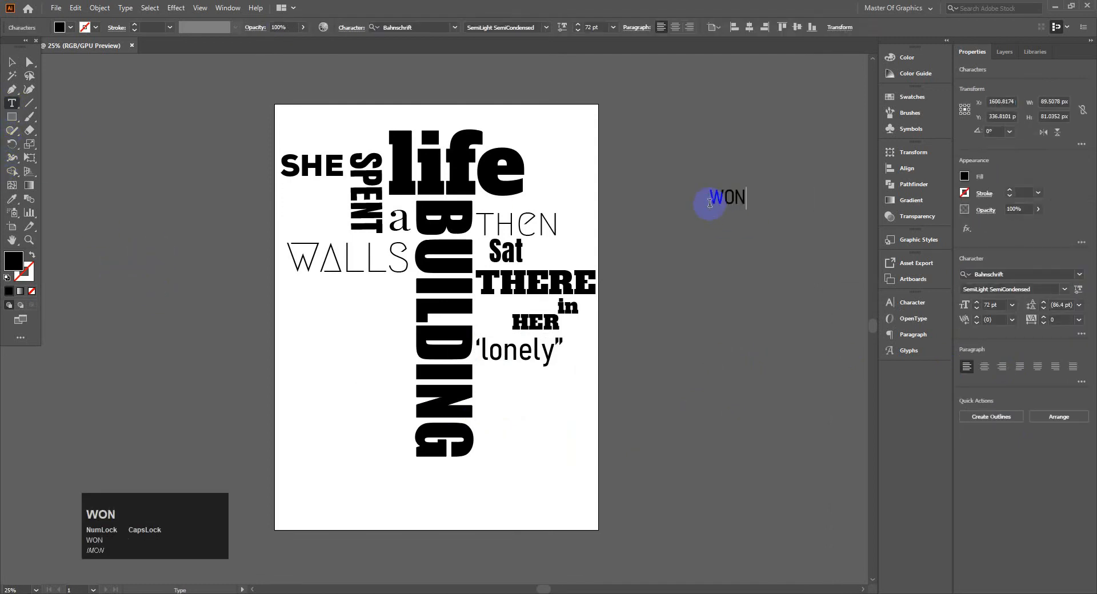
pyautogui.write('WONDER')
pyautogui.press('BackSpace')
pyautogui.press('BackSpace')
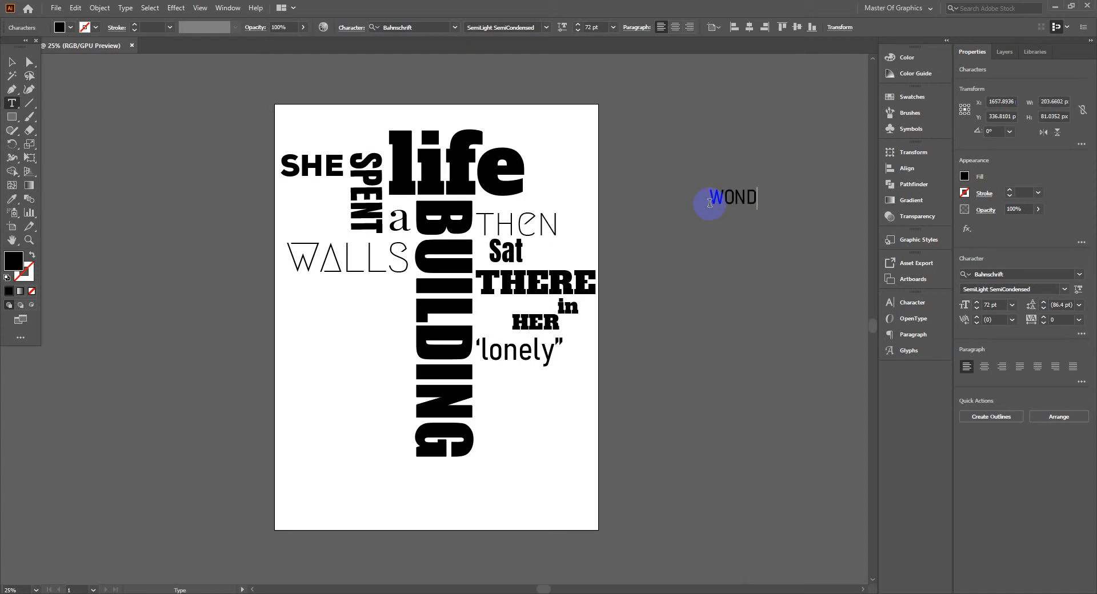
pyautogui.write('E')
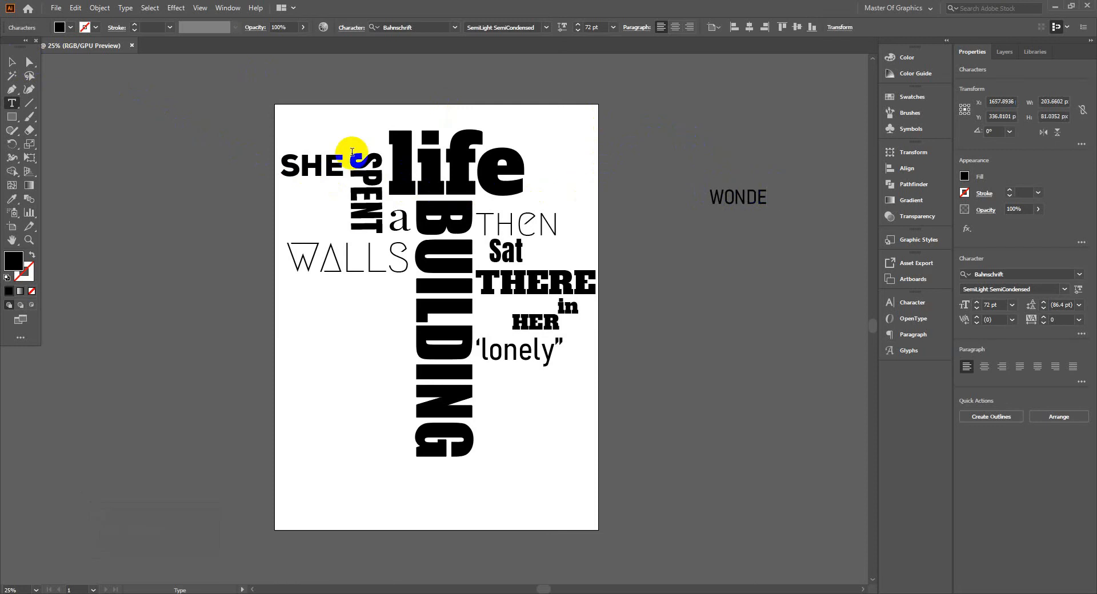
# - Complete the word as WONDERING, broken over two lines as WOND and ERING
pyautogui.press('Return')
pyautogui.write('ING')
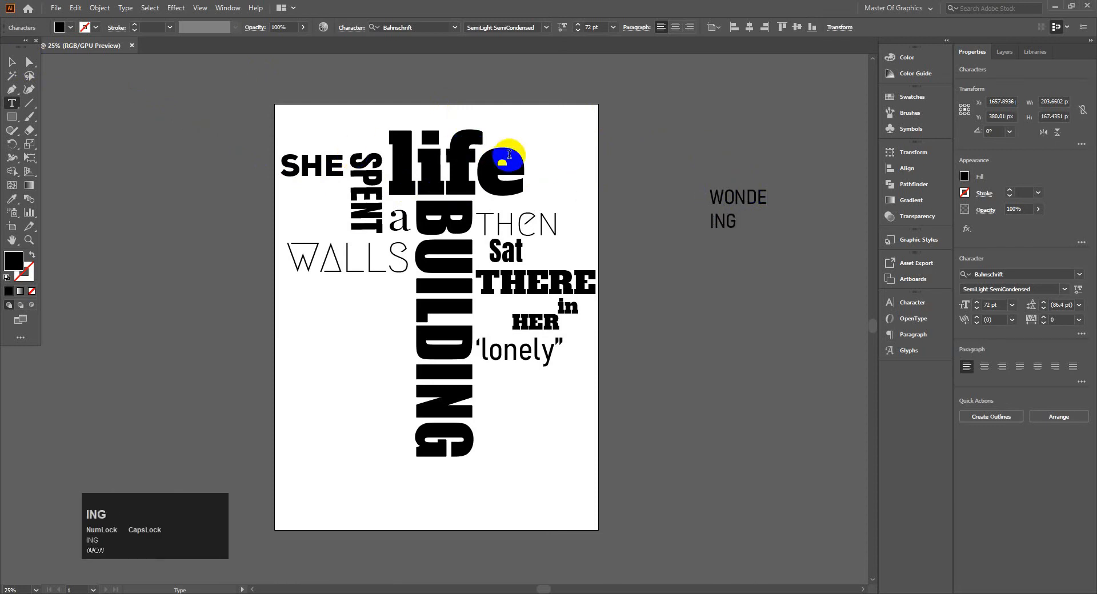
pyautogui.press('BackSpace')
pyautogui.press('BackSpace')
pyautogui.press('BackSpace')
pyautogui.write('R')
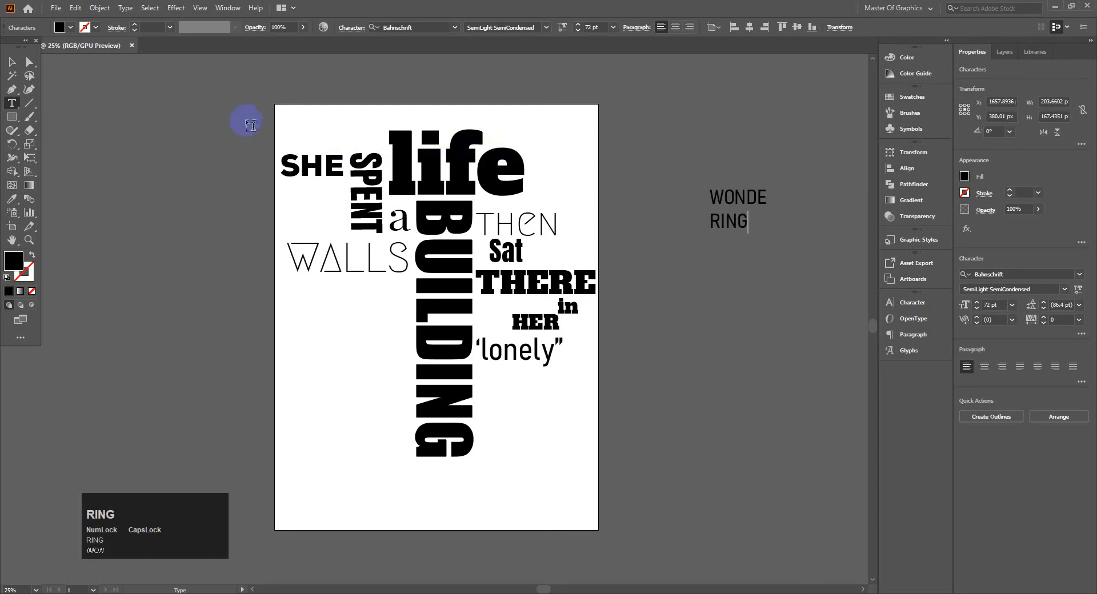
pyautogui.press('BackSpace')
pyautogui.press('BackSpace')
pyautogui.press('Return')
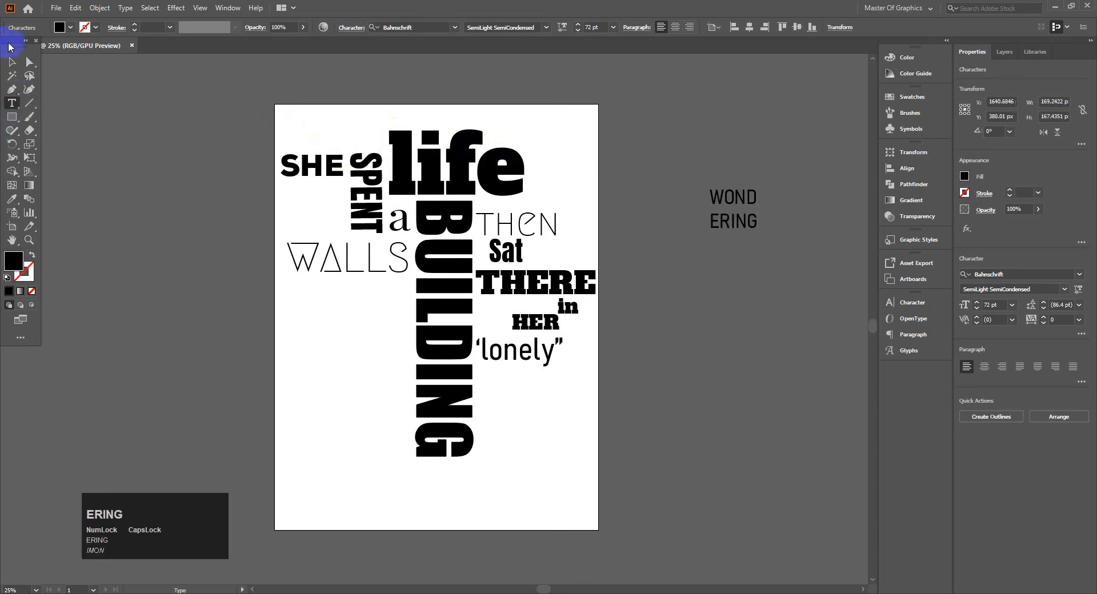
# - Enlarge the two-line WOND ERING text, place it under WALLS beside BUILDING and set its font to Anton Regular
pyautogui.click(11, 61)
pyautogui.moveTo(758, 233); pyautogui.dragTo(764, 313)
pyautogui.moveTo(717, 233); pyautogui.dragTo(319, 336)
pyautogui.click(1080, 275)
pyautogui.click(987, 380)
pyautogui.click(494, 407)
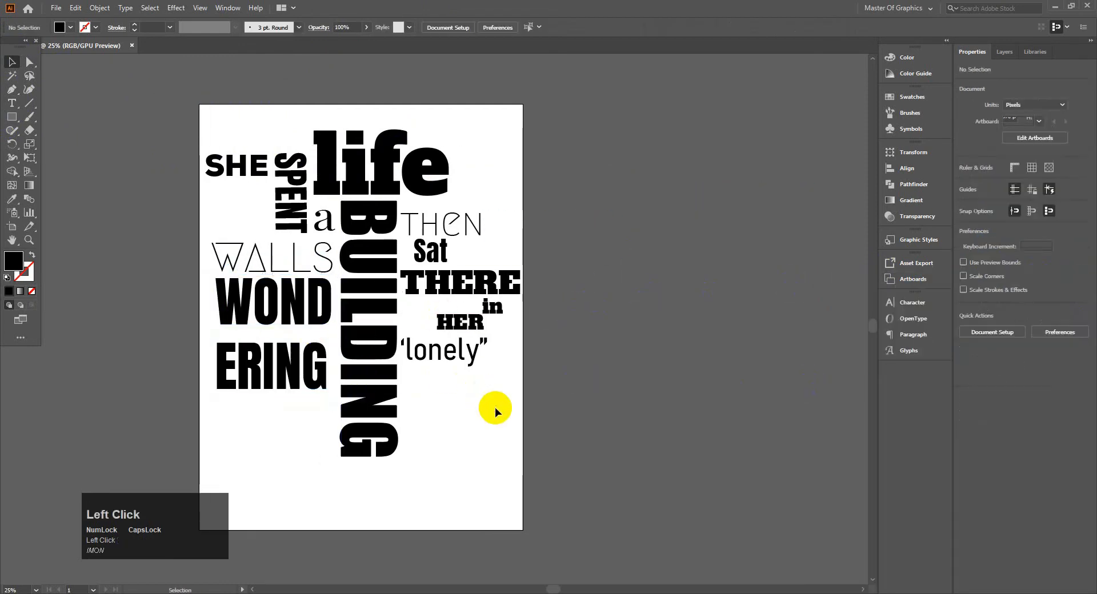
# - Add the text WHY at 72 pt to the right of the artboard and set its font to Playfair Display Regular
pyautogui.click(11, 103)
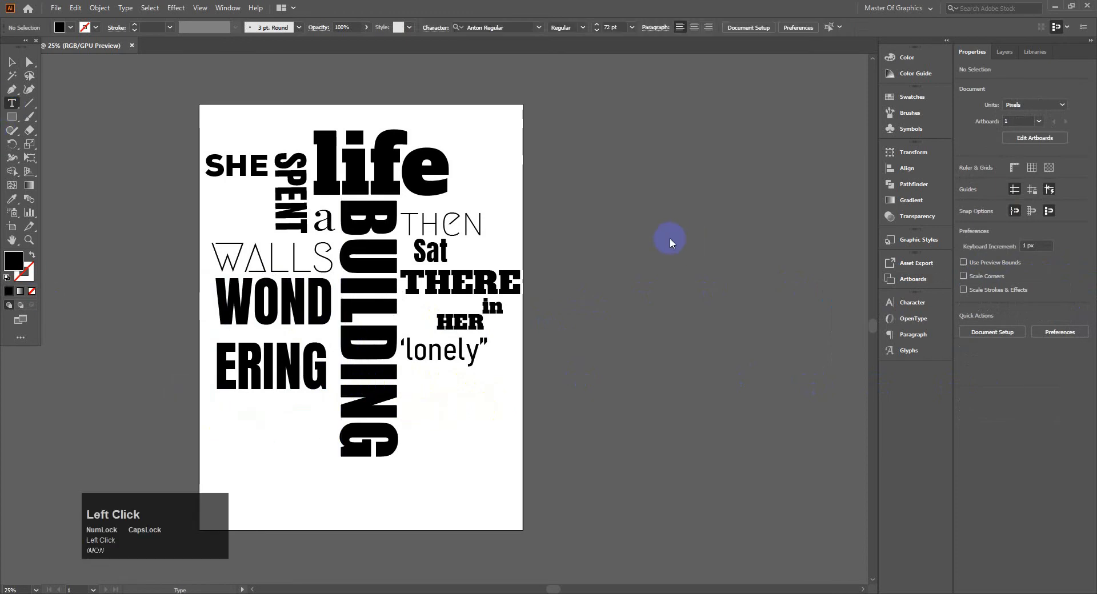
pyautogui.click(614, 235)
pyautogui.write('WHY')
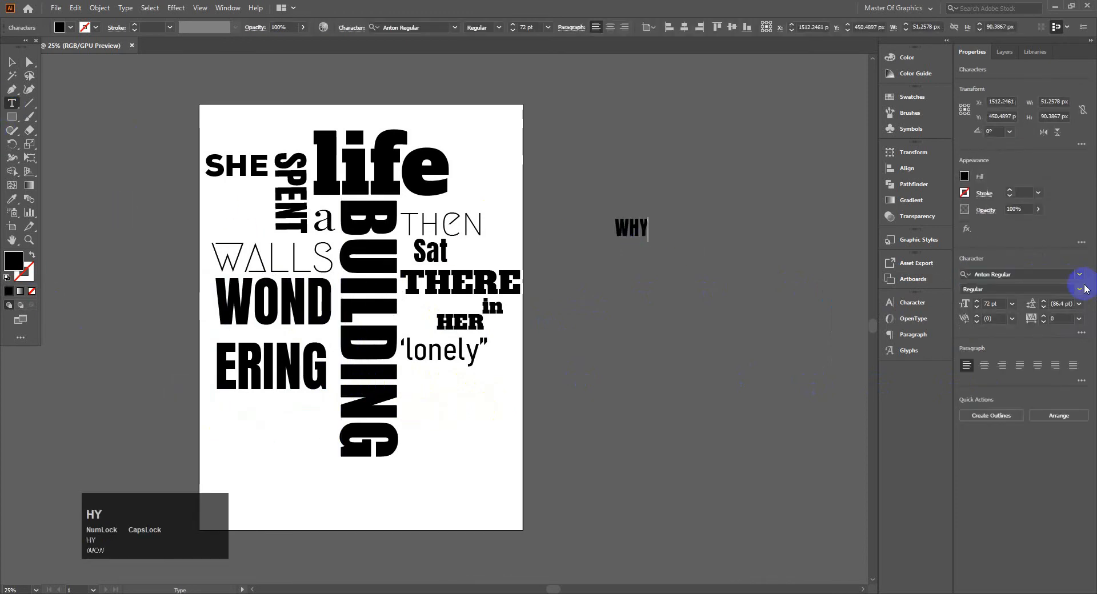
pyautogui.click(1079, 275)
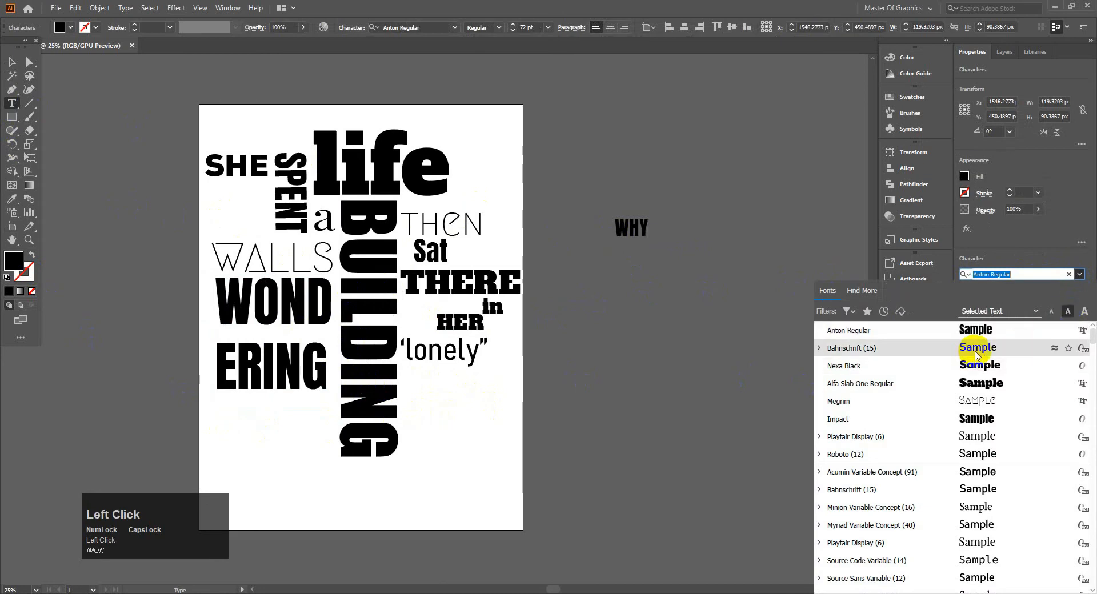
pyautogui.click(981, 350)
pyautogui.click(11, 62)
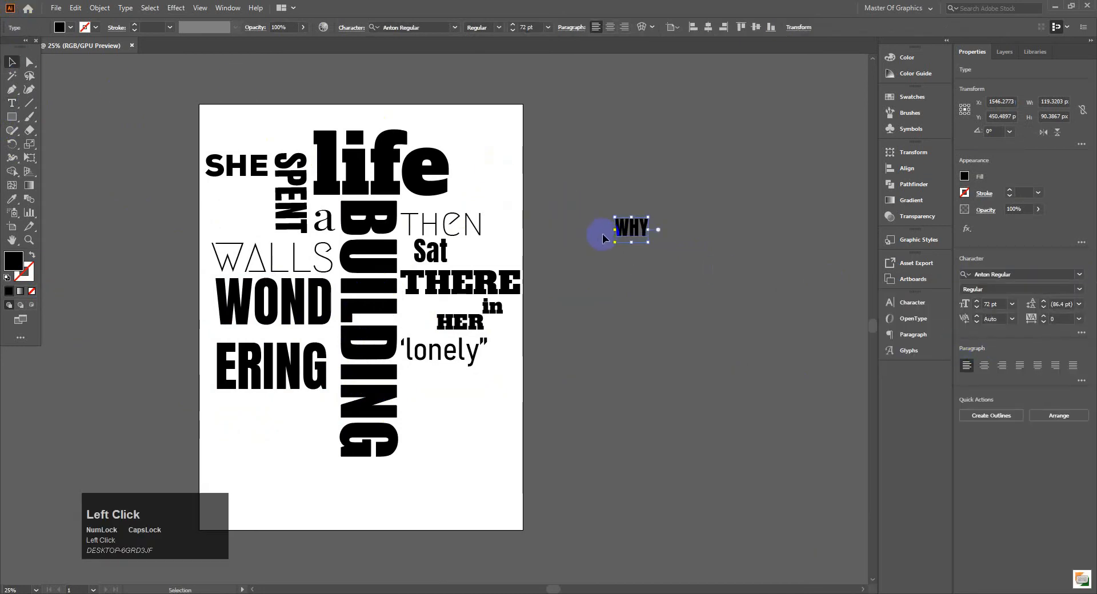
pyautogui.click(1079, 275)
pyautogui.scroll(5, 992, 349)
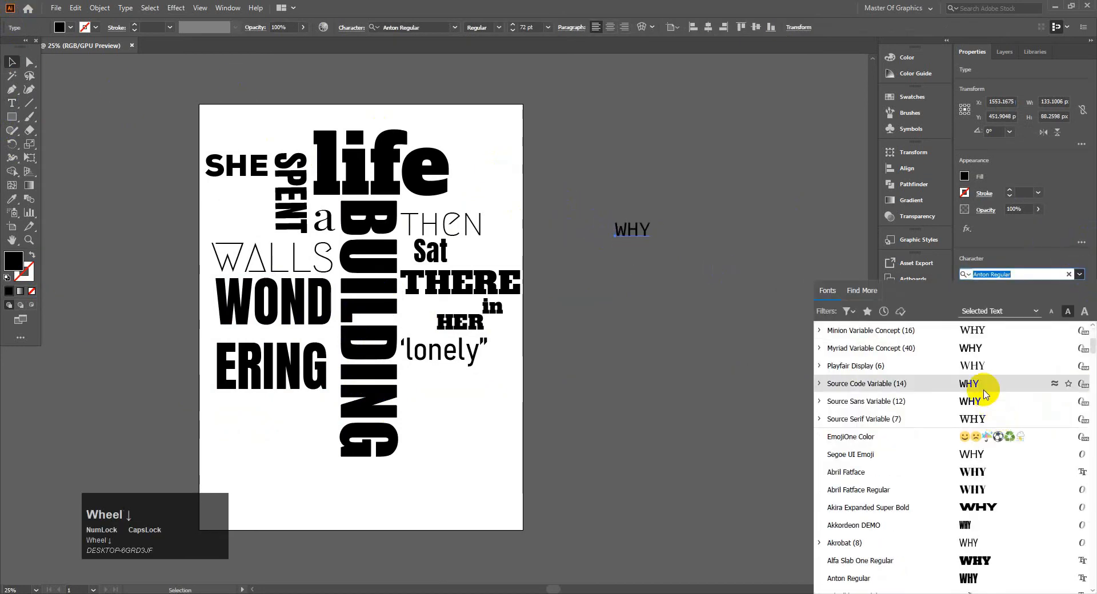
pyautogui.click(991, 350)
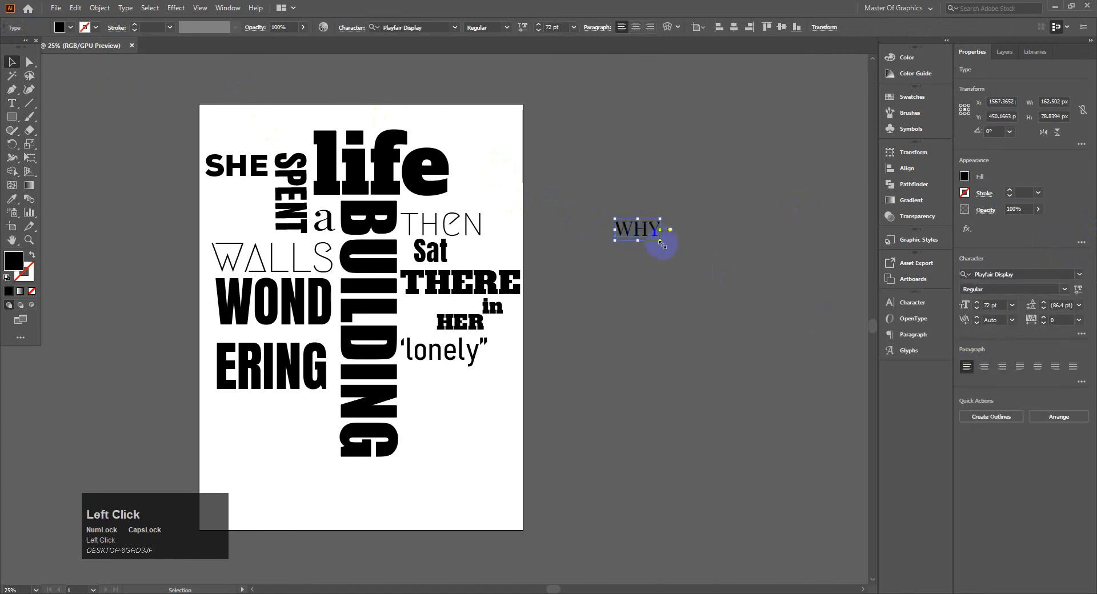
# - Enlarge WHY and place it under the right end of ERING, beside BUILDING
pyautogui.moveTo(661, 238); pyautogui.dragTo(287, 420)
pyautogui.moveTo(336, 451); pyautogui.dragTo(310, 417)
pyautogui.click(79, 477)
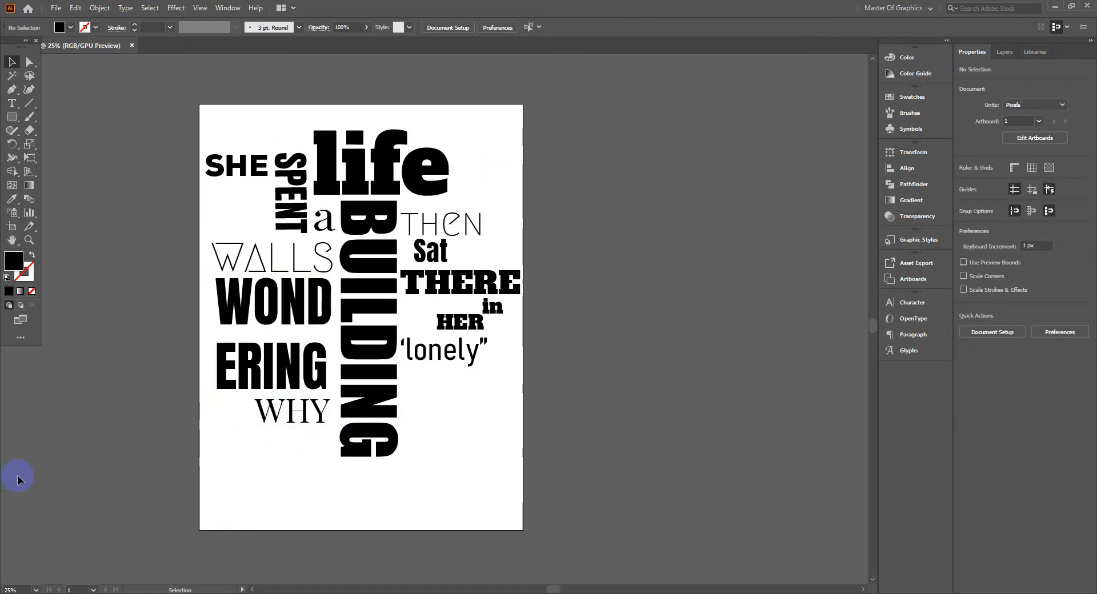
# - Add the text nothing in lowercase at 72 pt in Playfair Display Regular to the right of the artboard
pyautogui.click(12, 103)
pyautogui.click(644, 200)
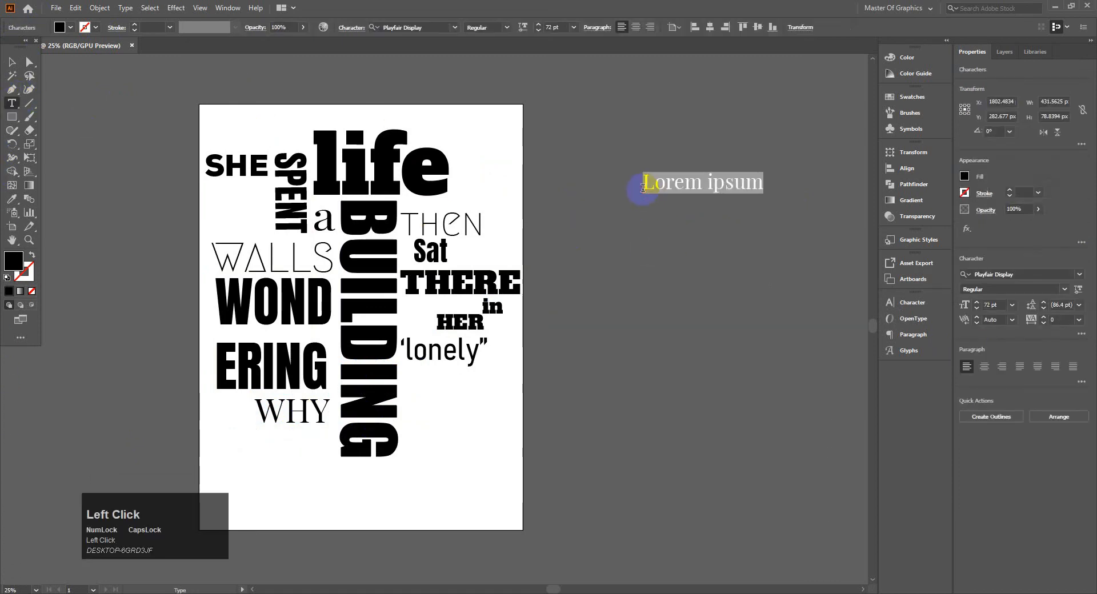
pyautogui.press('BackSpace')
pyautogui.press('capslock')
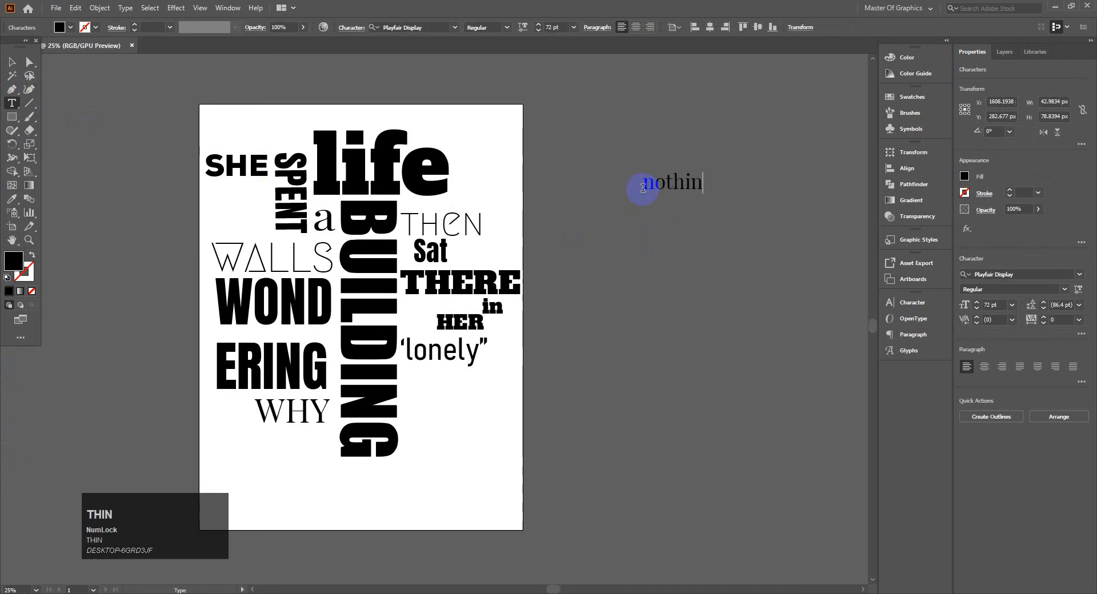
pyautogui.write('nothing')
# - Enlarge nothing and place it under WHY and the end of BUILDING, near the artboard's lower edge
pyautogui.click(12, 61)
pyautogui.moveTo(677, 183); pyautogui.dragTo(404, 522)
pyautogui.moveTo(356, 490); pyautogui.dragTo(326, 483)
pyautogui.click(443, 468)
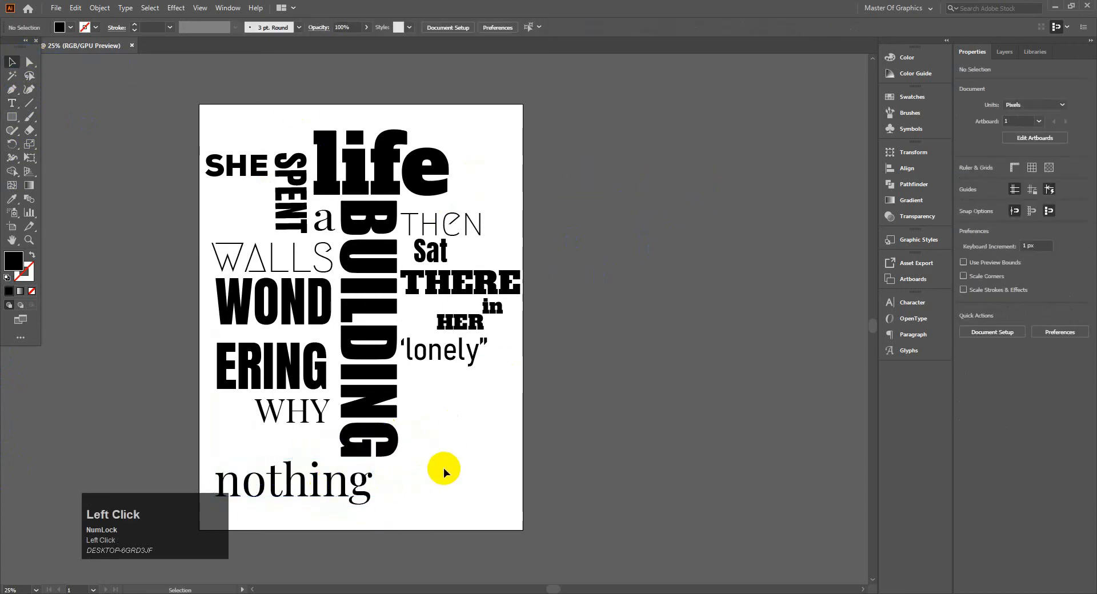
# - Add the text grew at 72 pt in Playfair Display Regular to the right of the artboard
pyautogui.click(12, 103)
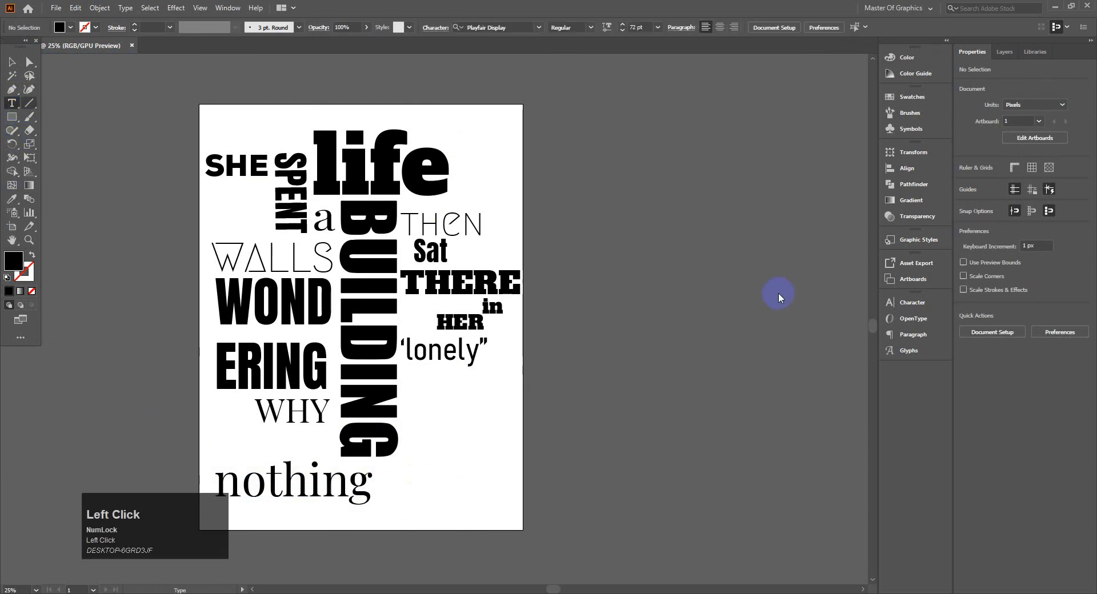
pyautogui.click(676, 246)
pyautogui.press('BackSpace')
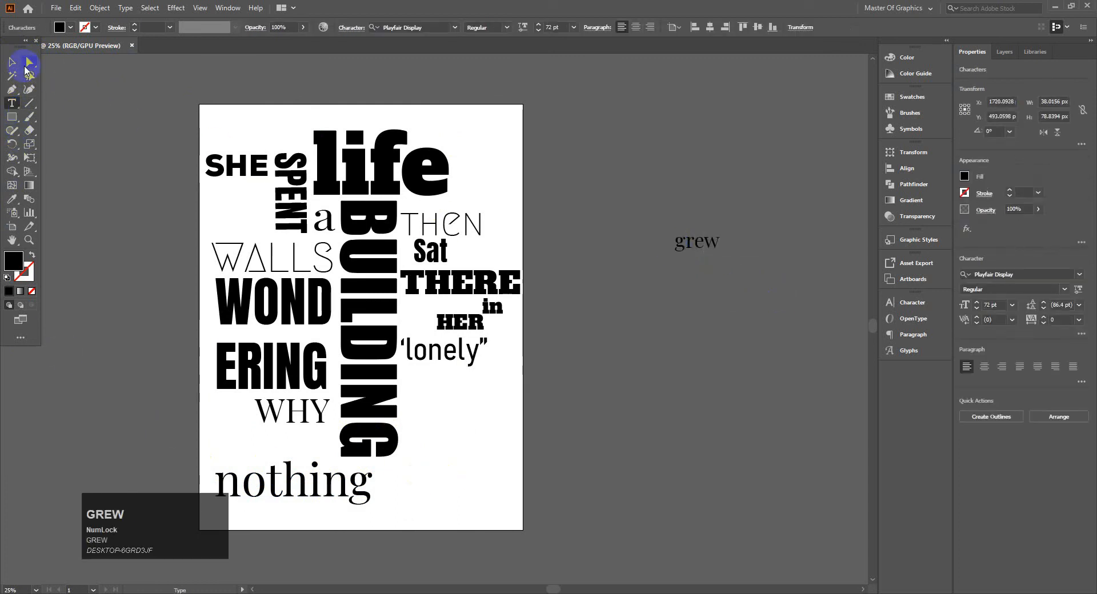
# - Enlarge grew to about 103.5 pt and place it beside the final G of BUILDING
pyautogui.click(12, 63)
pyautogui.moveTo(720, 253); pyautogui.dragTo(831, 343)
pyautogui.moveTo(764, 283); pyautogui.dragTo(465, 484)
pyautogui.moveTo(531, 508); pyautogui.dragTo(461, 475)
pyautogui.moveTo(434, 458); pyautogui.dragTo(439, 509)
pyautogui.moveTo(422, 501); pyautogui.dragTo(402, 513)
pyautogui.moveTo(402, 514); pyautogui.dragTo(445, 435)
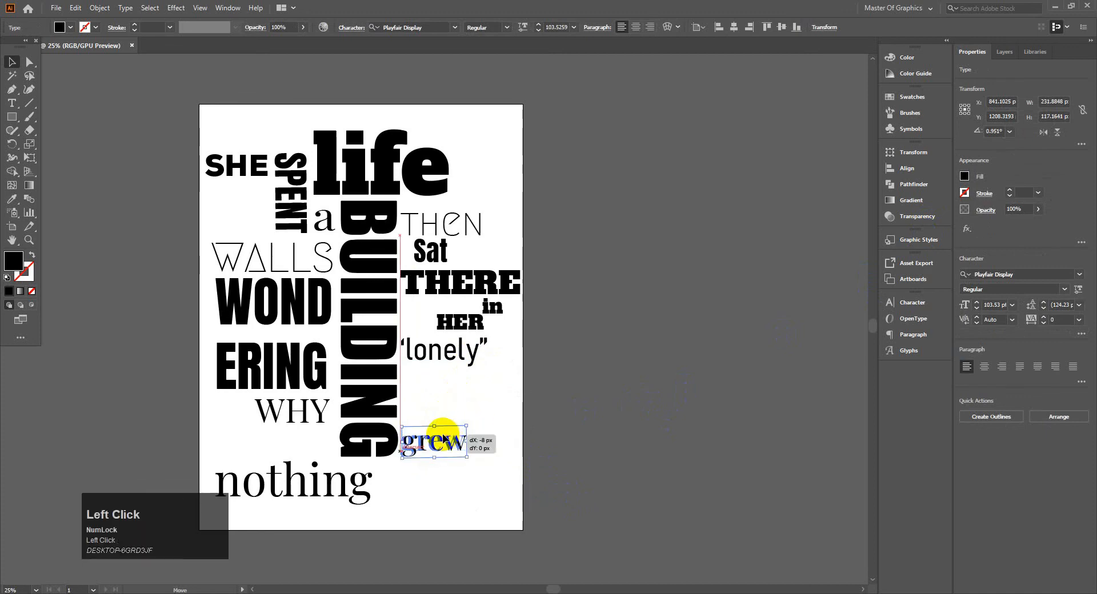
pyautogui.click(550, 474)
# - Move nothing up close beneath BUILDING near the artboard's left edge and place grew centered under it
pyautogui.moveTo(326, 482); pyautogui.dragTo(344, 483)
pyautogui.moveTo(454, 449); pyautogui.dragTo(318, 508)
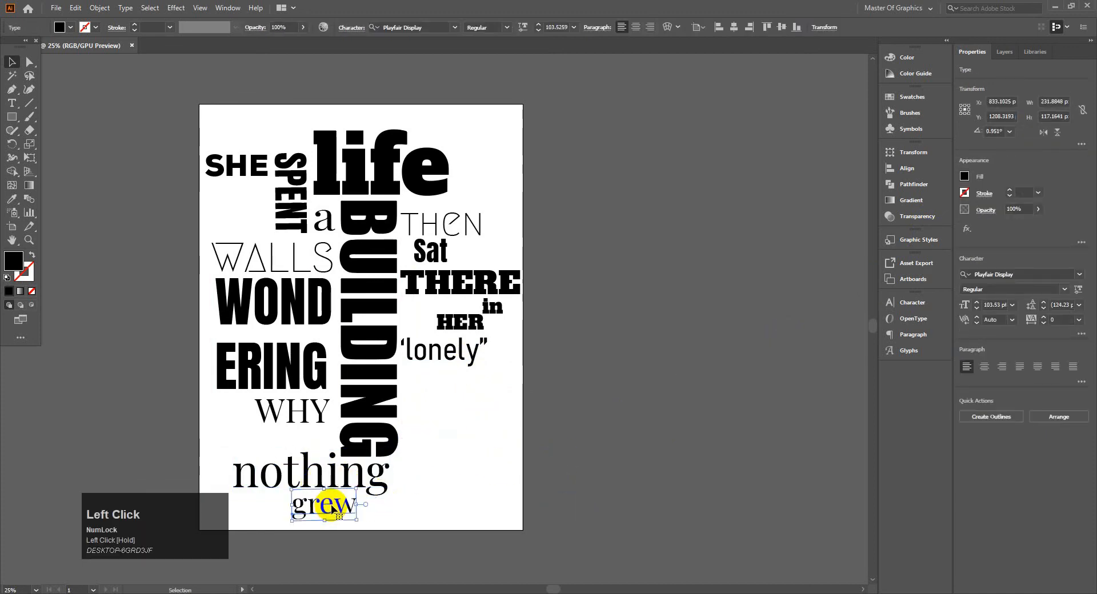
pyautogui.moveTo(370, 479); pyautogui.dragTo(343, 476)
pyautogui.moveTo(330, 512); pyautogui.dragTo(314, 507)
pyautogui.click(404, 510)
# - Add the two-line credit WRITTEN BY / Atticus to the right of the artboard and center-align its lines
pyautogui.click(12, 103)
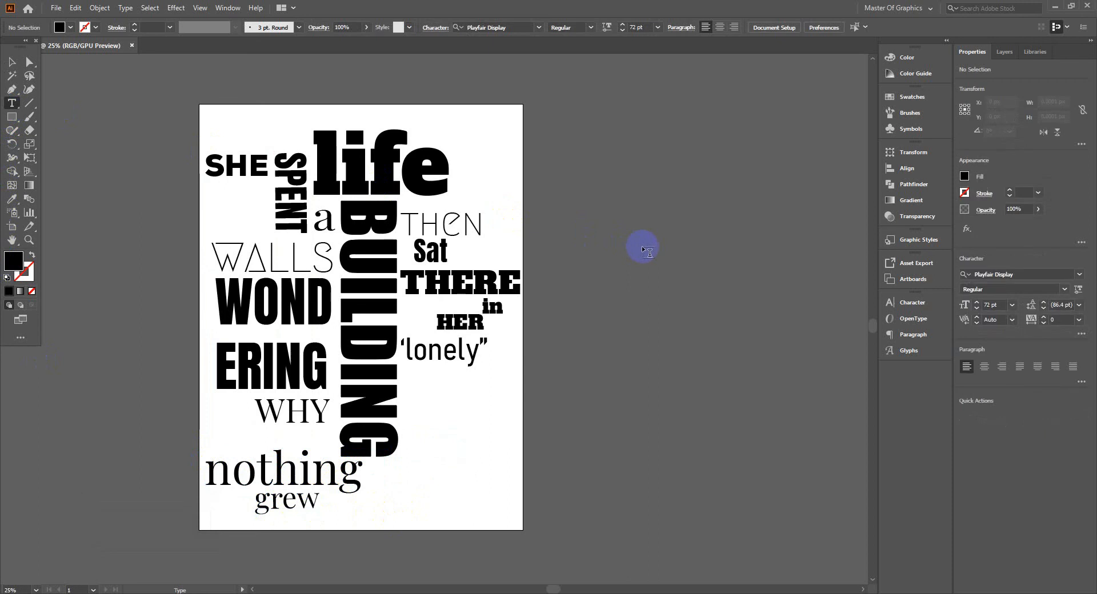
pyautogui.click(643, 245)
pyautogui.write('WRITTEN BY')
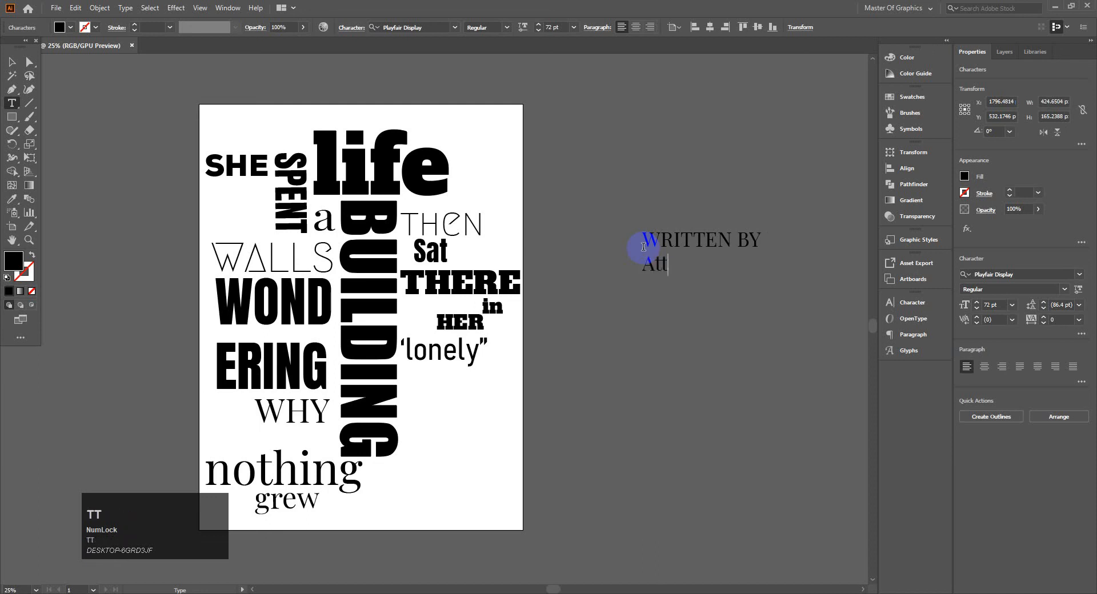
pyautogui.click(635, 27)
# - Scale the WRITTEN BY credit to about 61 pt and place it in the artboard's lower right, beside nothing
pyautogui.moveTo(472, 495); pyautogui.dragTo(473, 493)
pyautogui.moveTo(533, 521); pyautogui.dragTo(546, 486)
pyautogui.moveTo(509, 456); pyautogui.dragTo(479, 454)
pyautogui.click(562, 441)
pyautogui.click(470, 458)
pyautogui.click(583, 247)
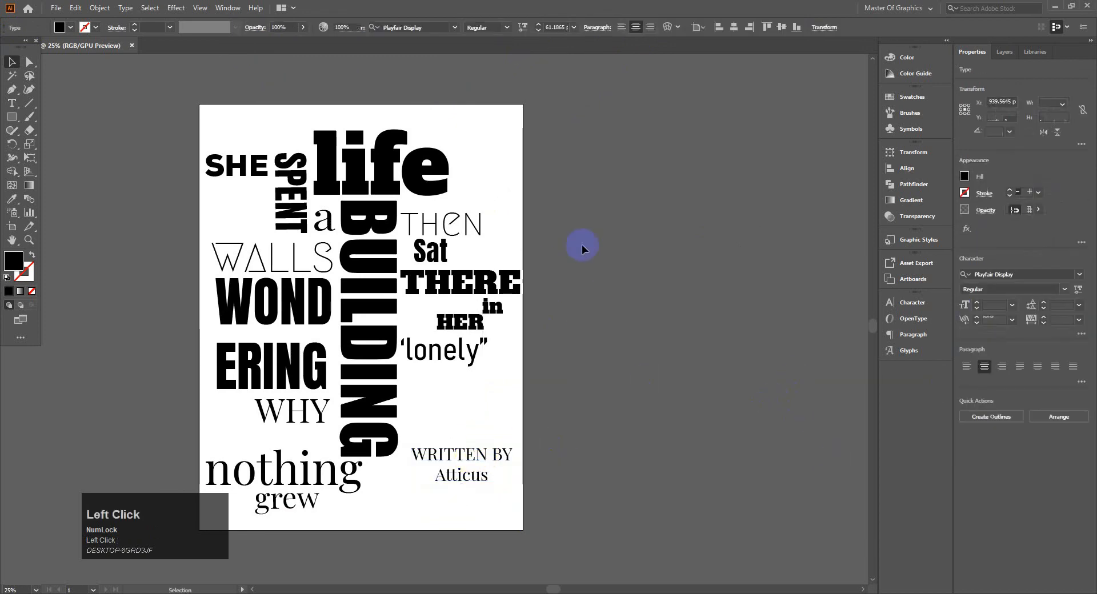